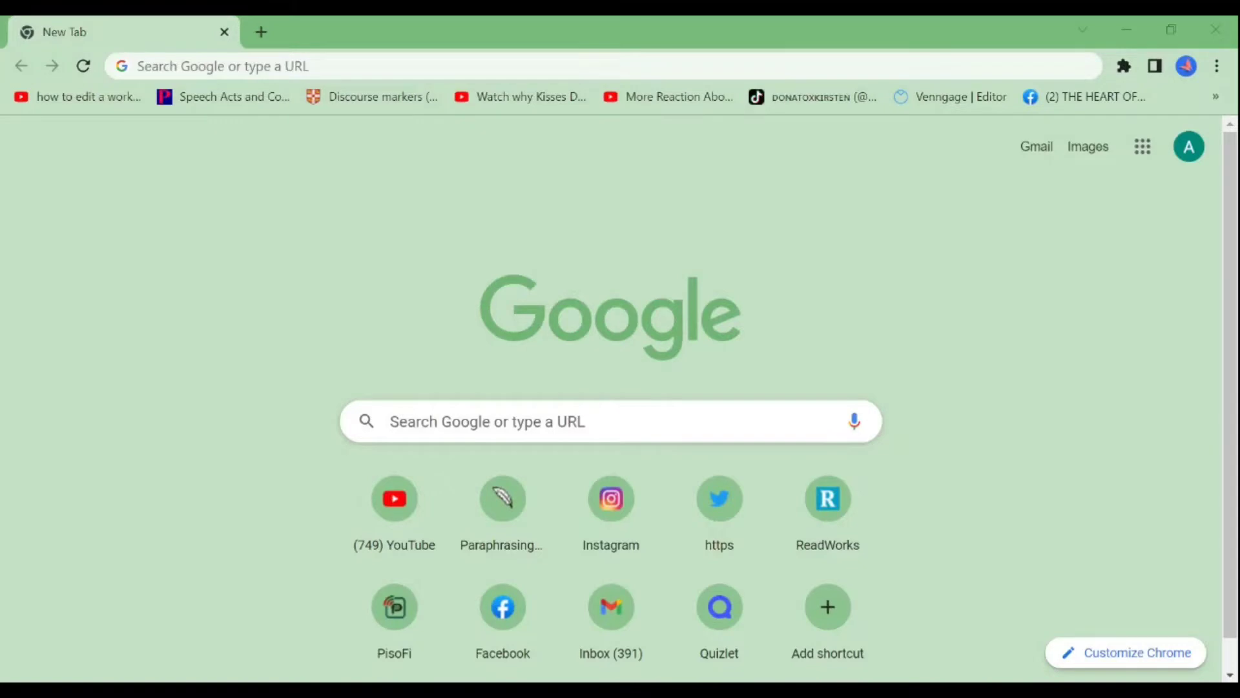
Step: Go to the ReadWorks website by entering ReadWorks.com in the address bar
text(Read)
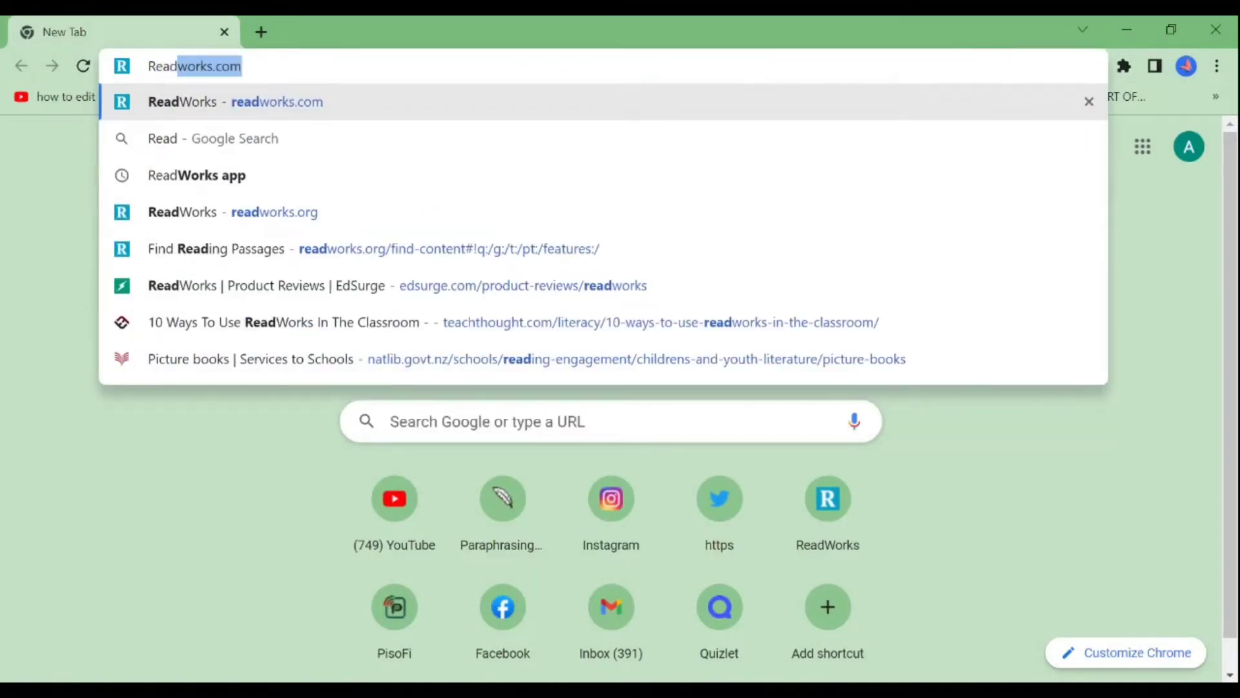
text(Wor)
key(BackSpace)
key(BackSpace)
key(BackSpace)
key(BackSpace)
text(dWorks.c)
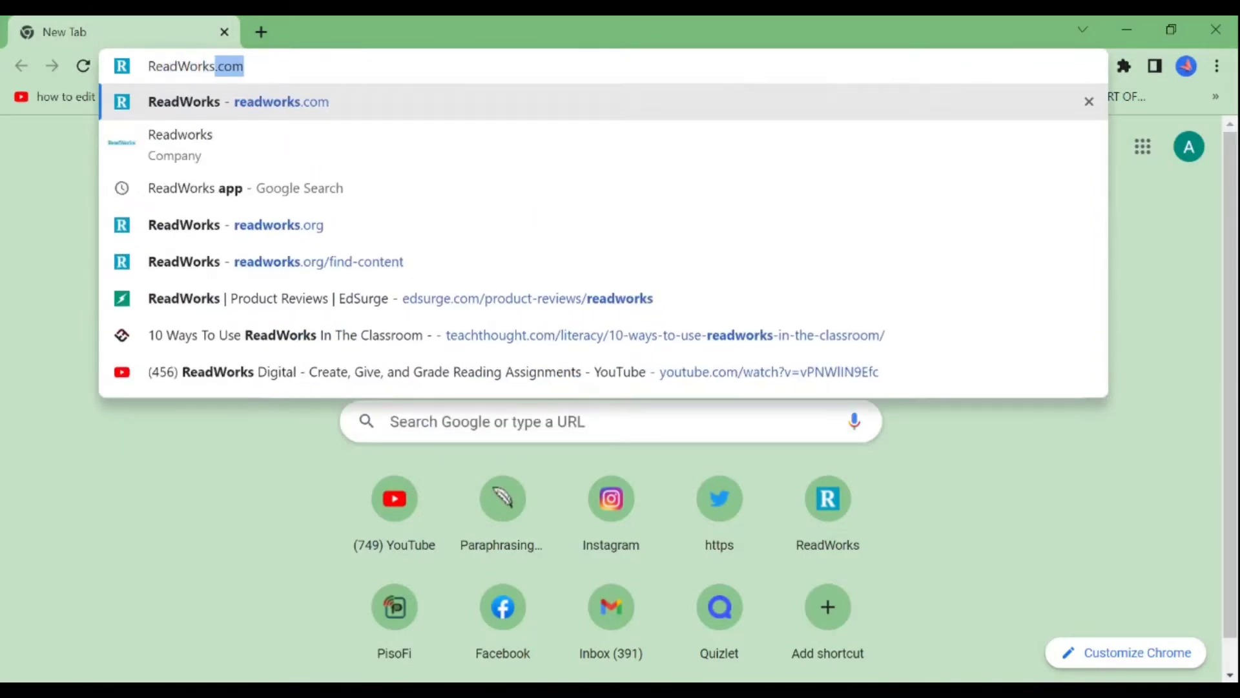
text(om)
key(Return)
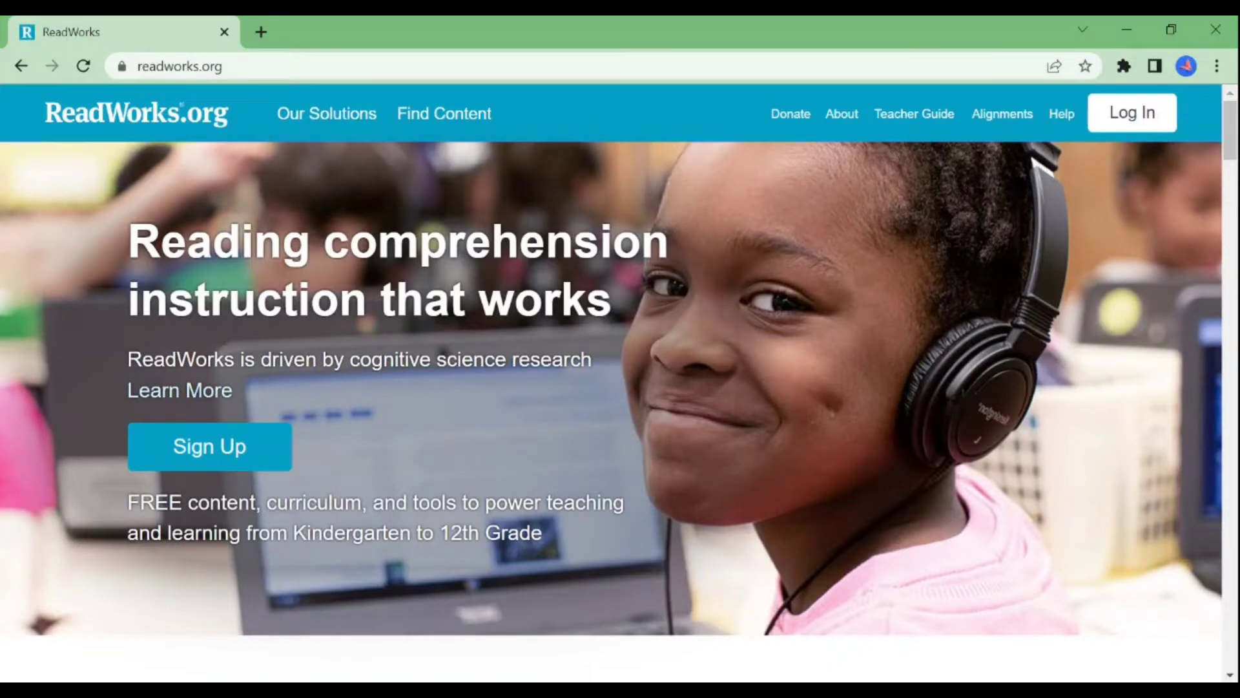
Step: Fill in the sign-up form with the teacher's first name and a password, and submit it
click(269, 445)
text(Angel)
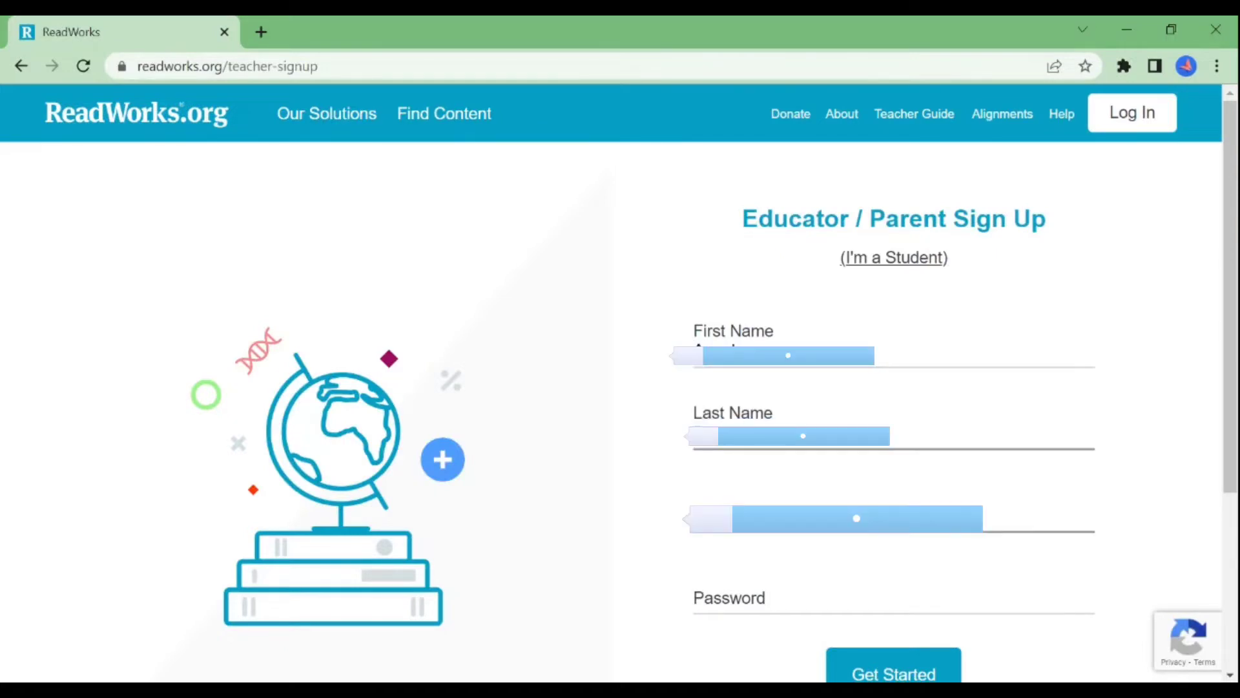
key(Tab)
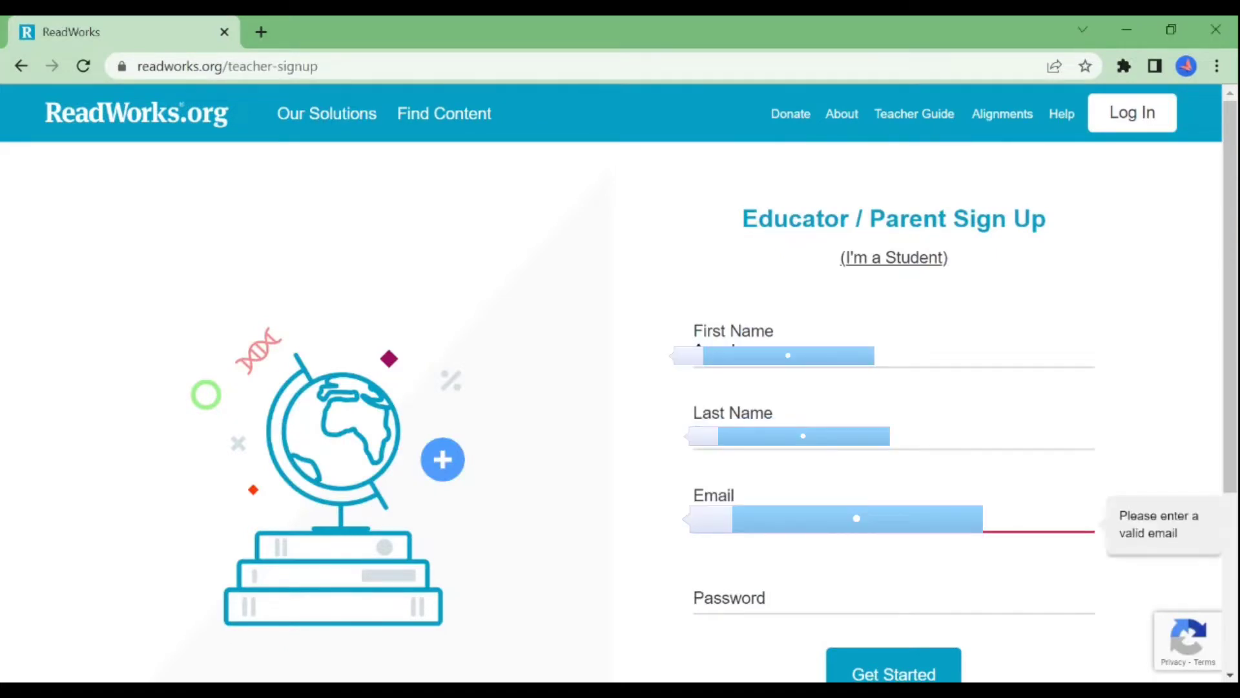
key(Tab)
text(•••••••••••)
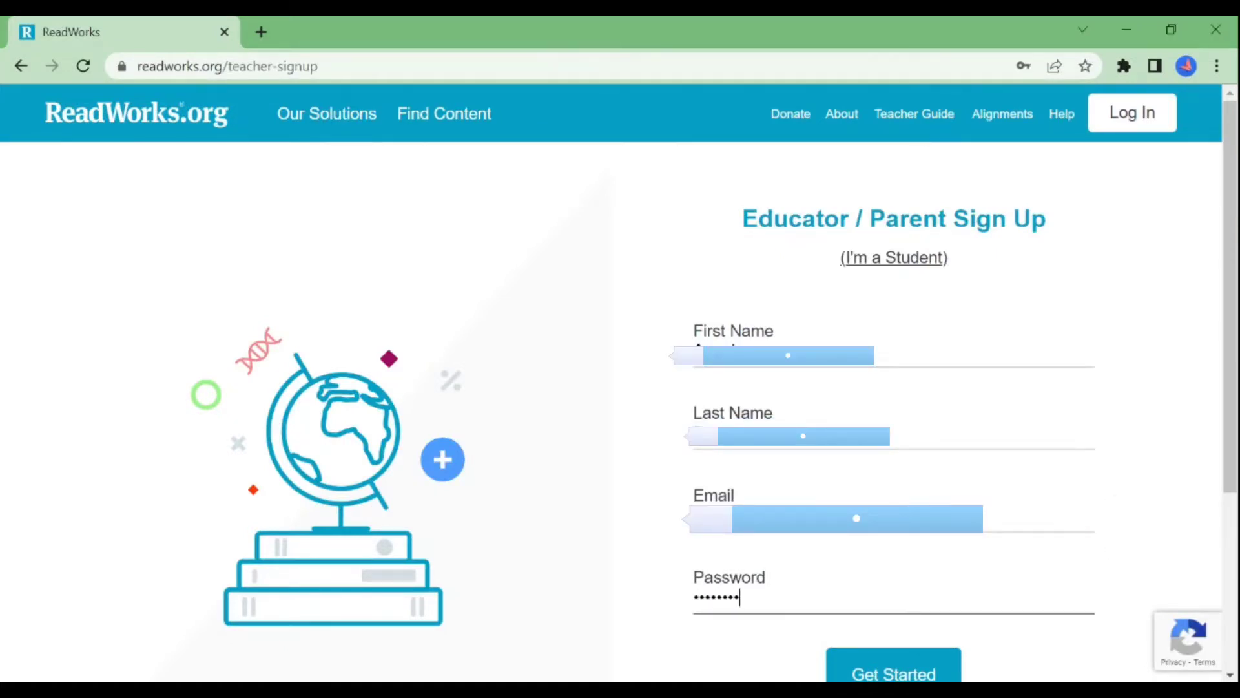
scroll(937, 581, down, 1)
click(936, 581)
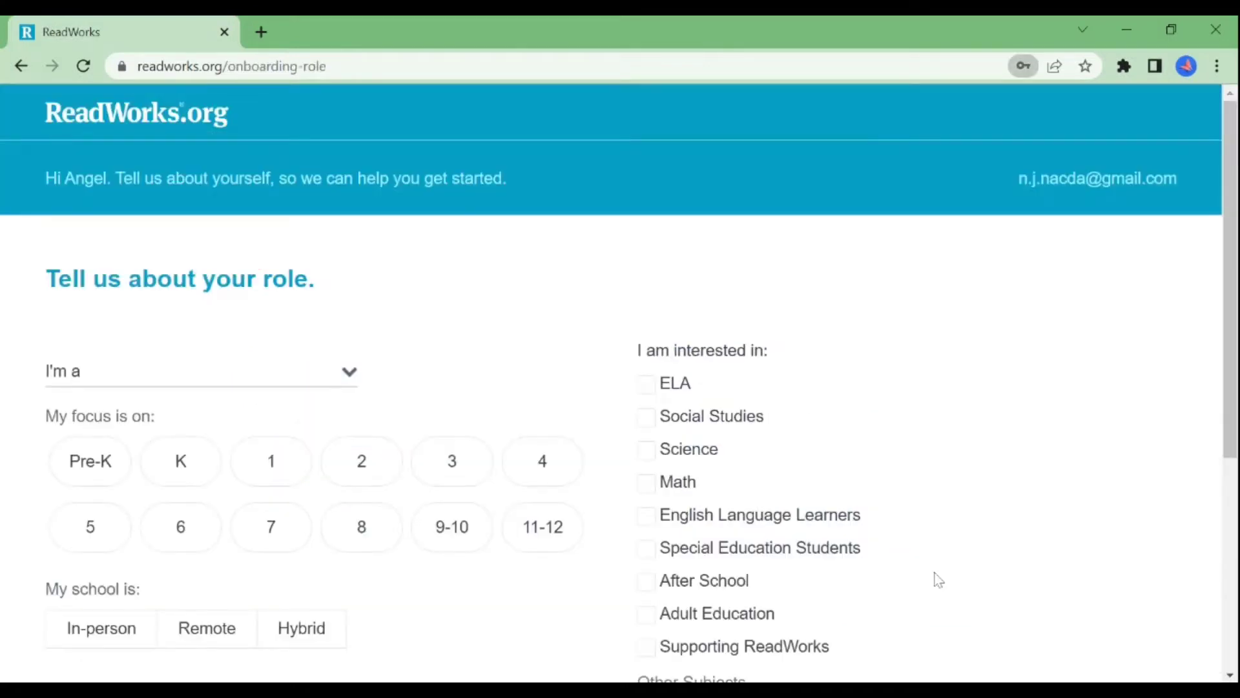
Step: Choose the Teacher role with grades 7 and 9-10 at an in-person school
click(349, 373)
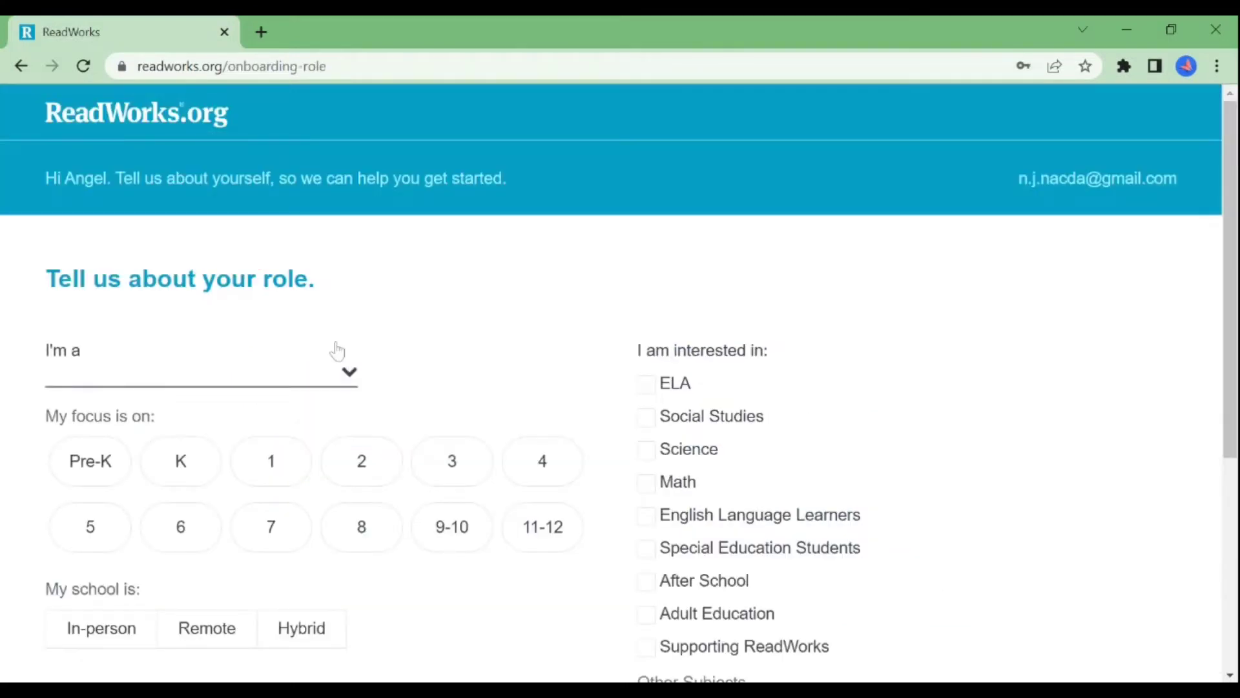
click(296, 49)
click(268, 526)
click(440, 539)
scroll(831, 421, down, 1)
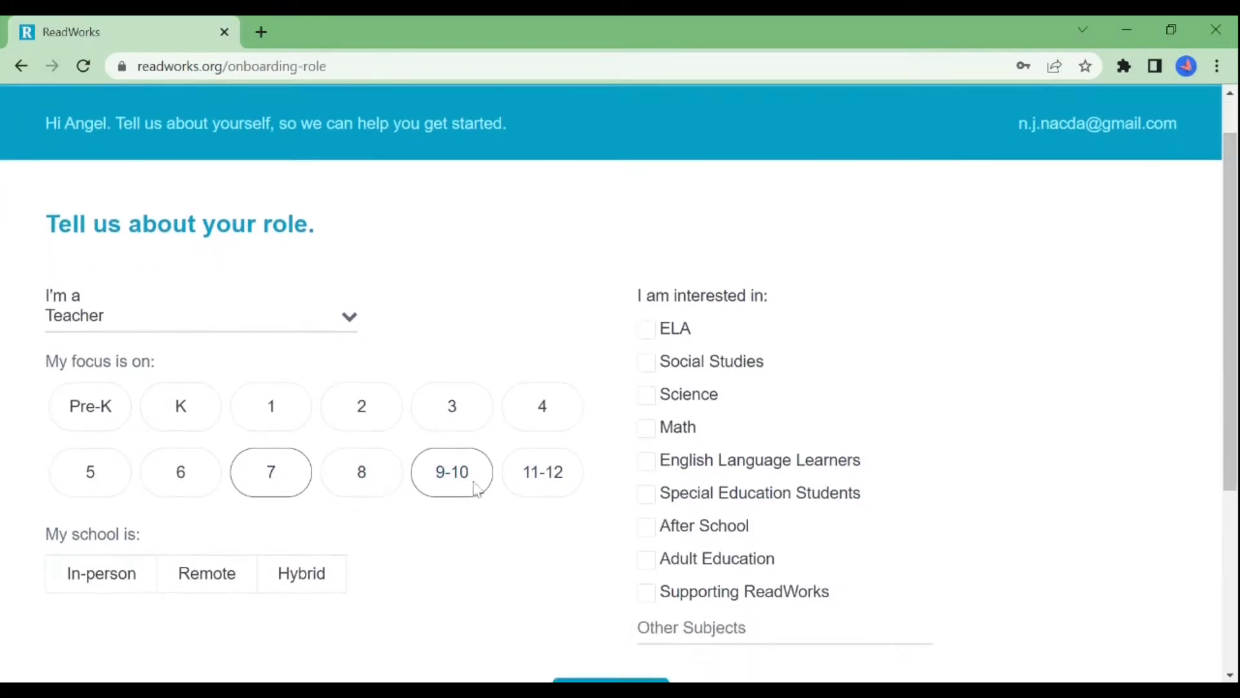
click(138, 575)
Step: Select ELA, Social Studies and English Language Learners as interests, then continue
click(646, 329)
click(646, 363)
click(646, 395)
click(646, 460)
click(648, 396)
scroll(1234, 371, down, 2)
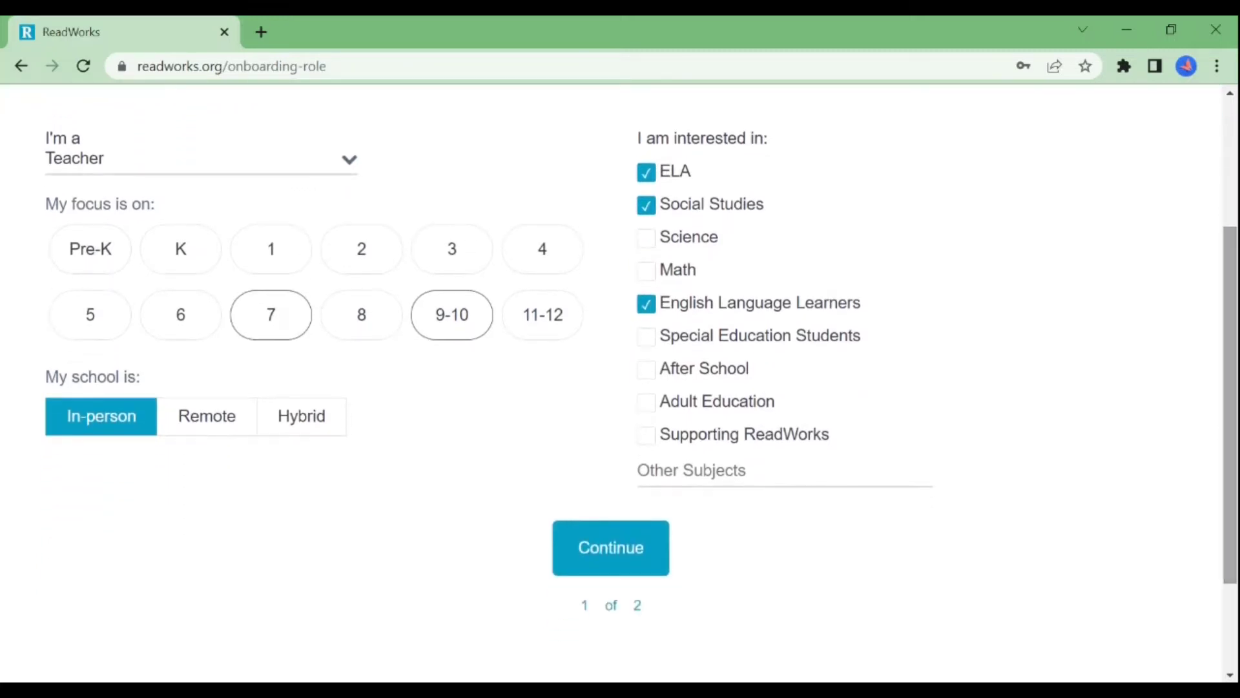
click(605, 554)
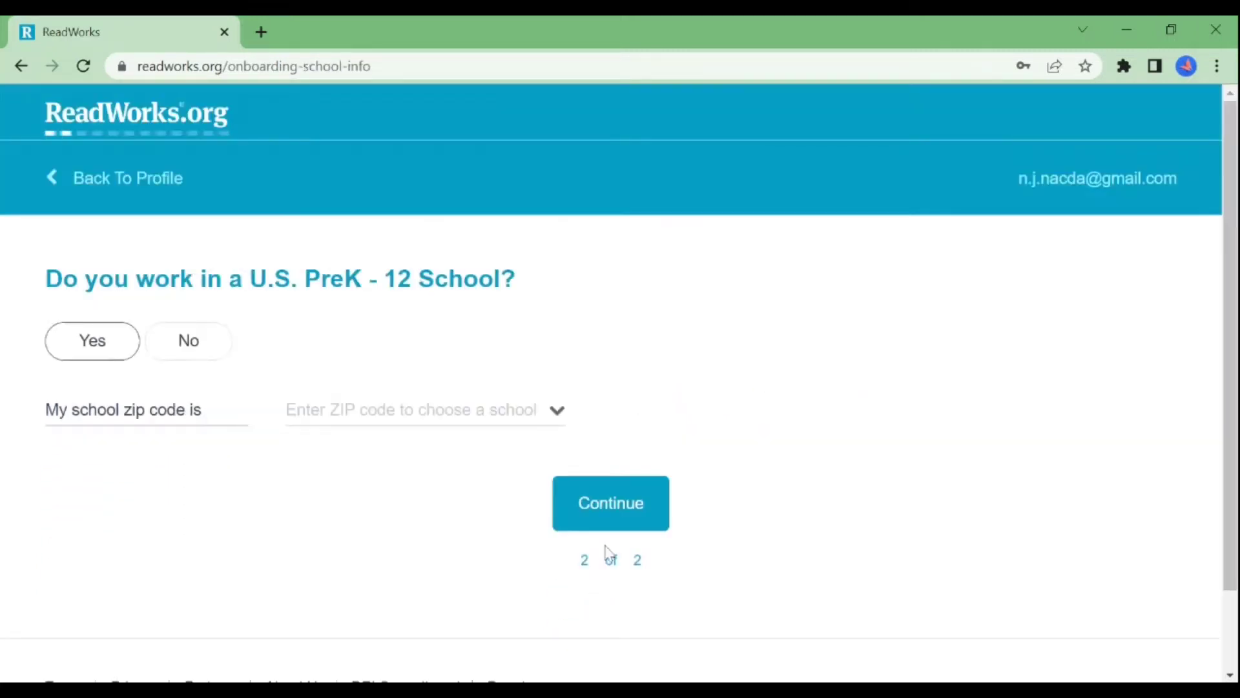
Step: Answer No to the U.S. PreK-12 school question, dismiss the donation popup, and continue
click(203, 354)
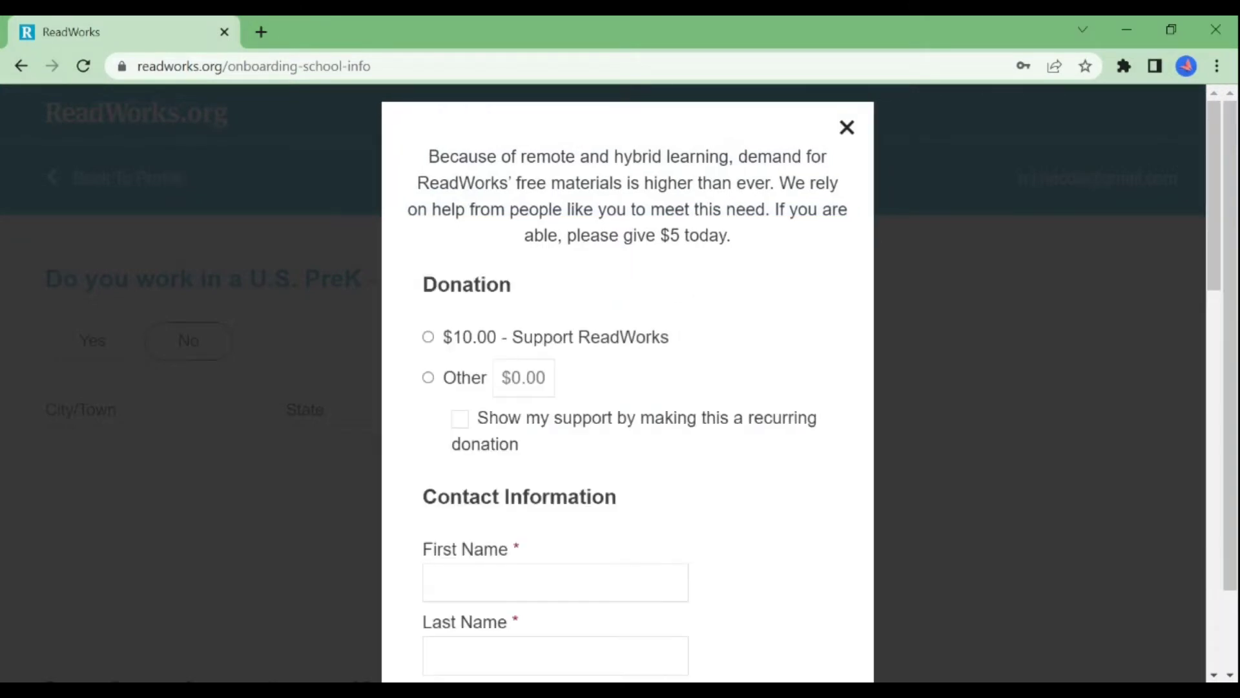
click(847, 128)
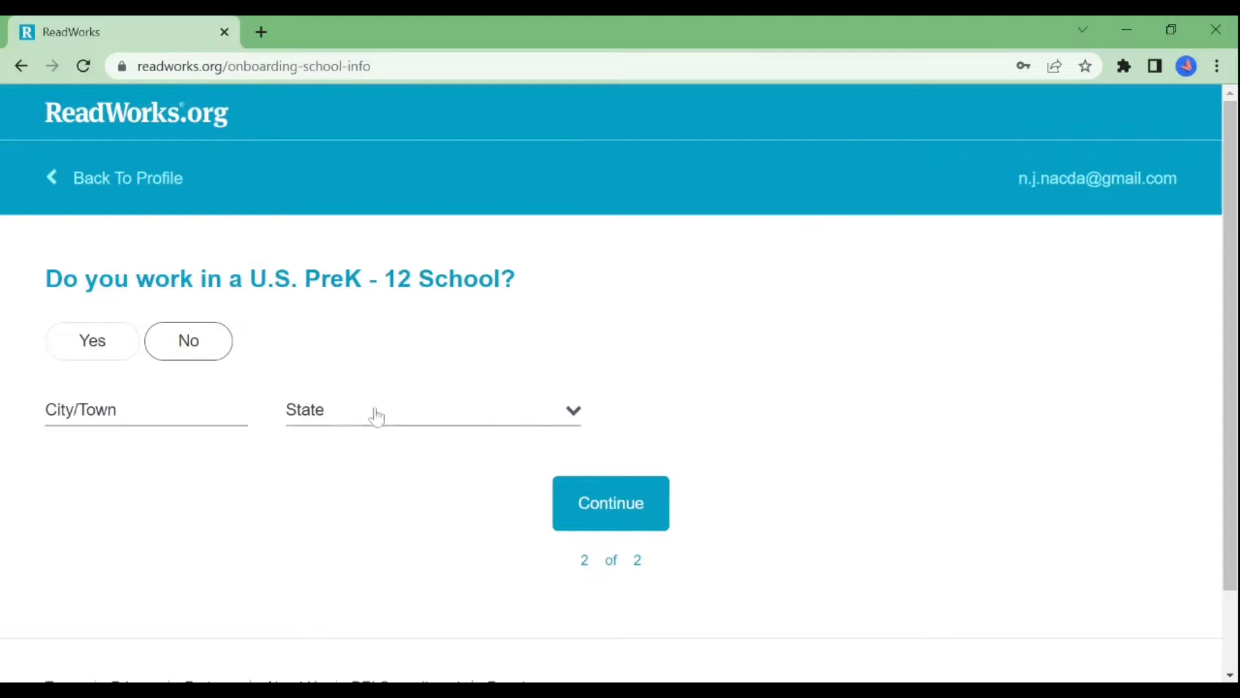
click(611, 503)
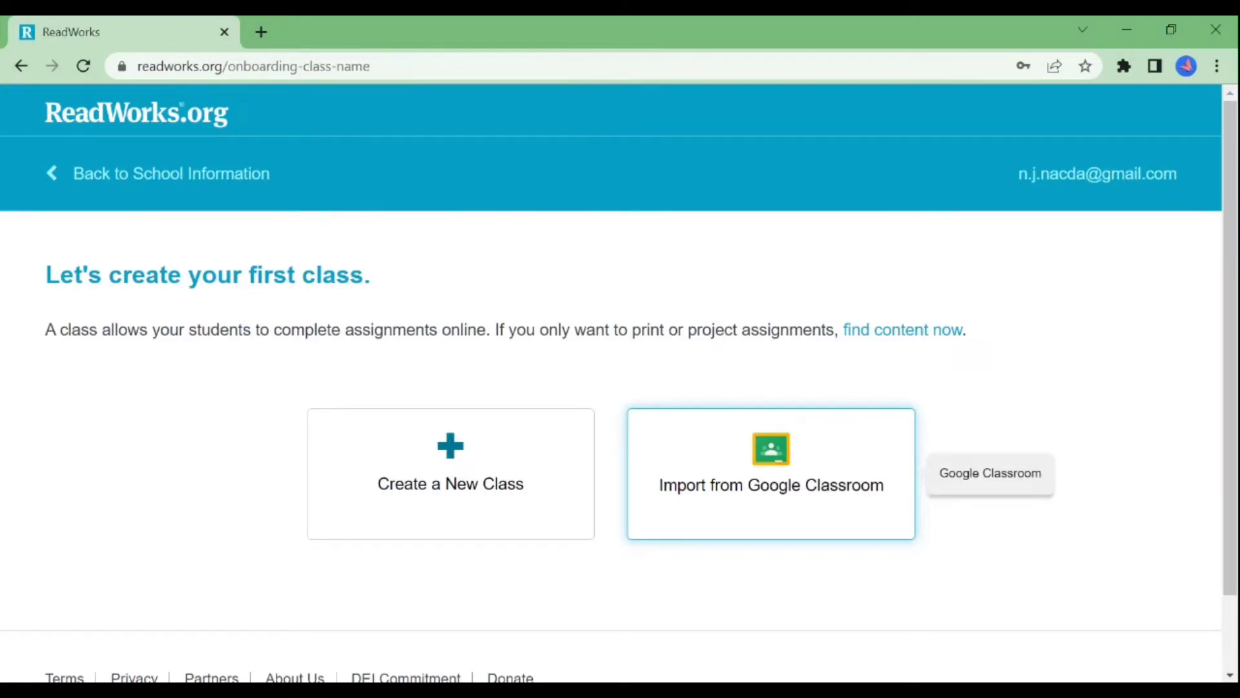
Step: Create a new class named Marigold with grade 9-10
click(500, 517)
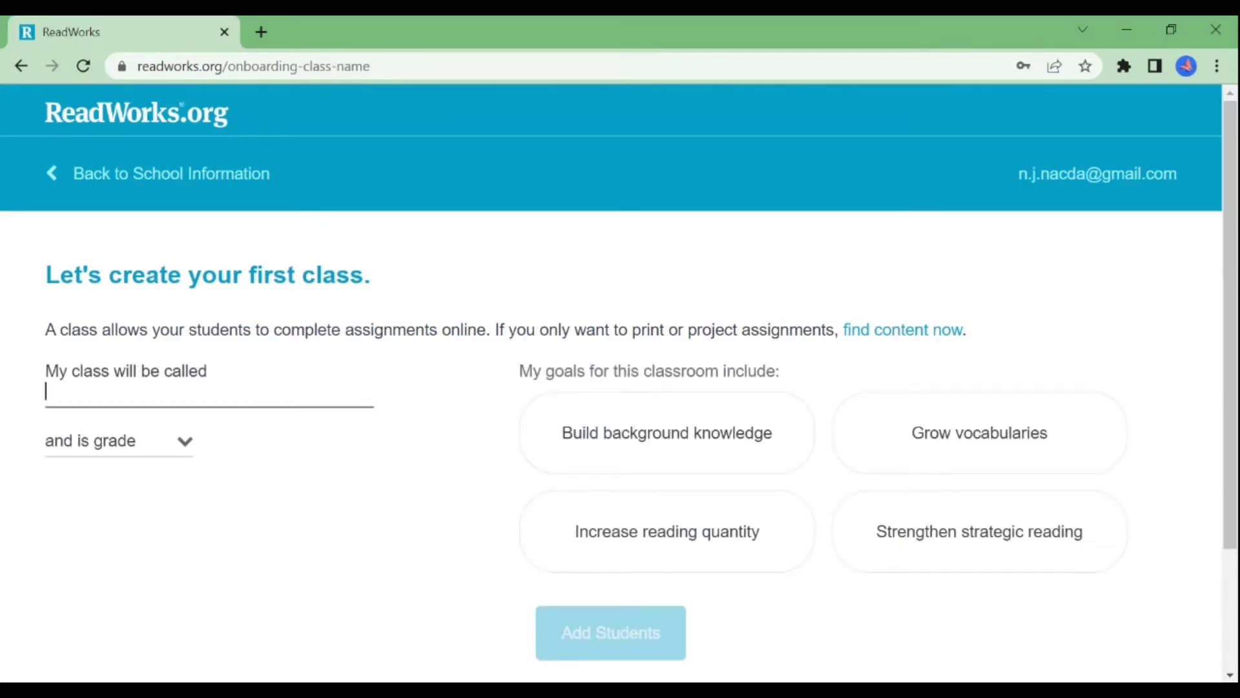
click(282, 421)
key(Return)
key(Tab)
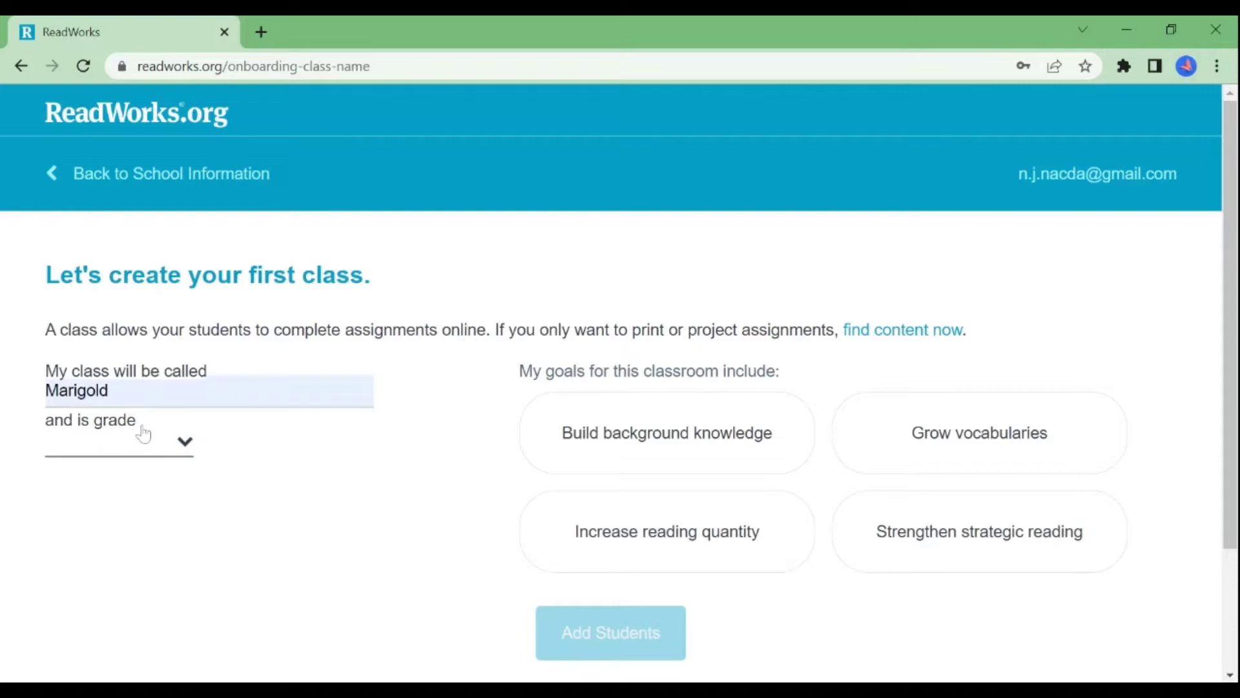
key(9)
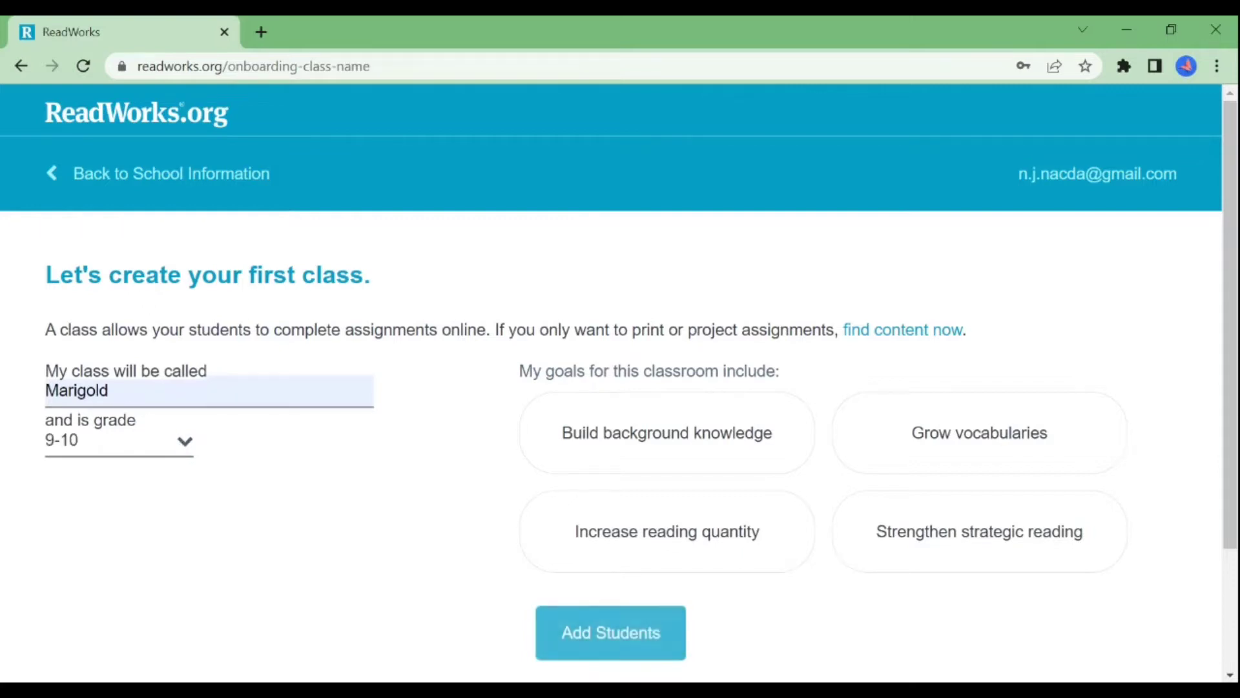
Step: Select all four reading goals for the class and proceed to adding students
click(660, 439)
click(859, 448)
click(778, 517)
click(882, 533)
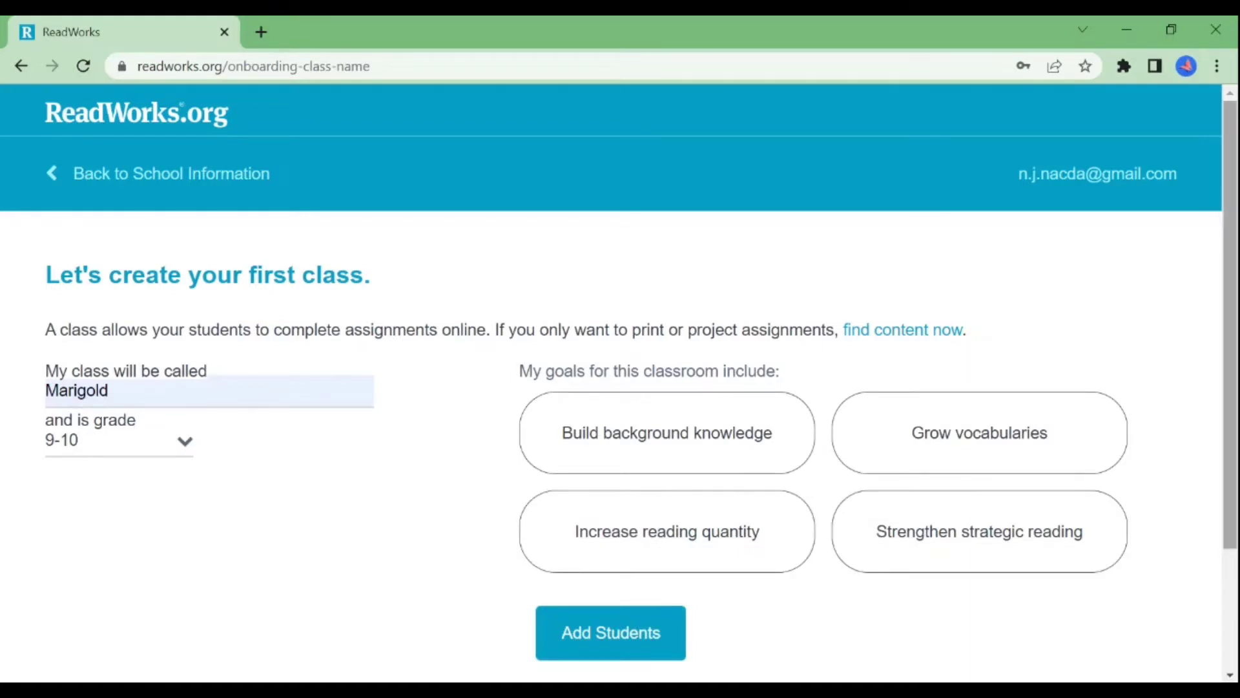
scroll(922, 539, down, 1)
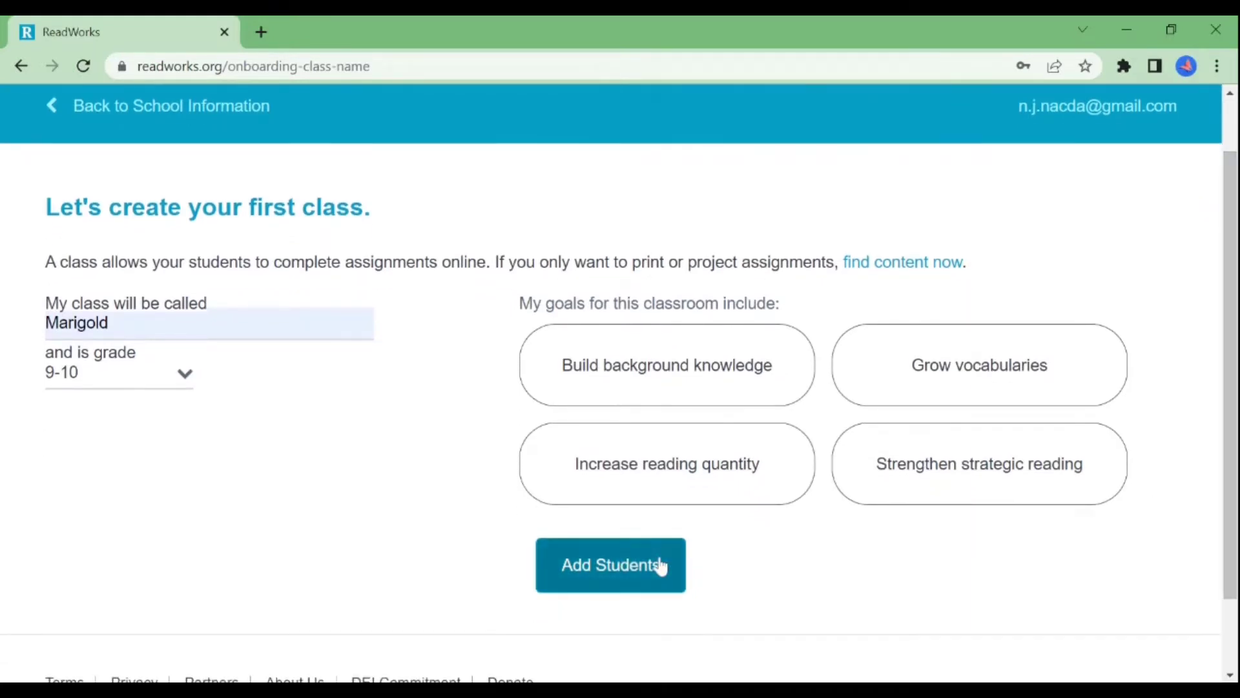
click(660, 565)
scroll(659, 564, down, 1)
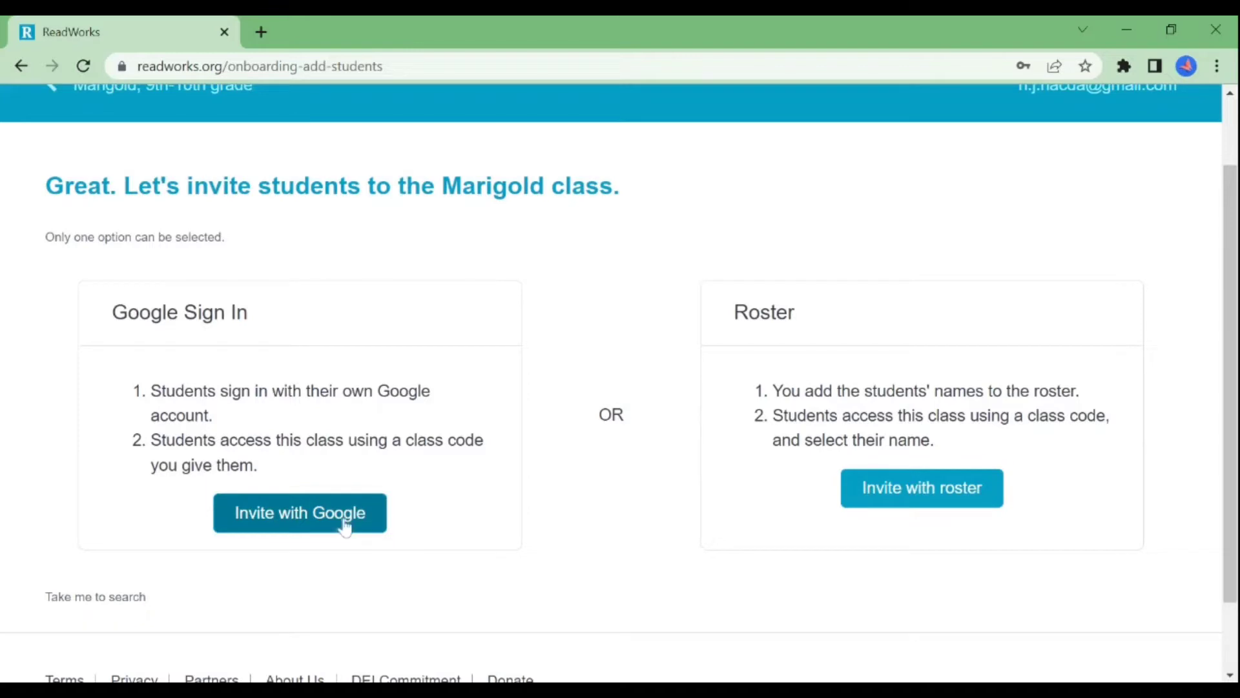
Step: Choose Google sign-in for students, select the class code, then go back to inviting students
click(345, 526)
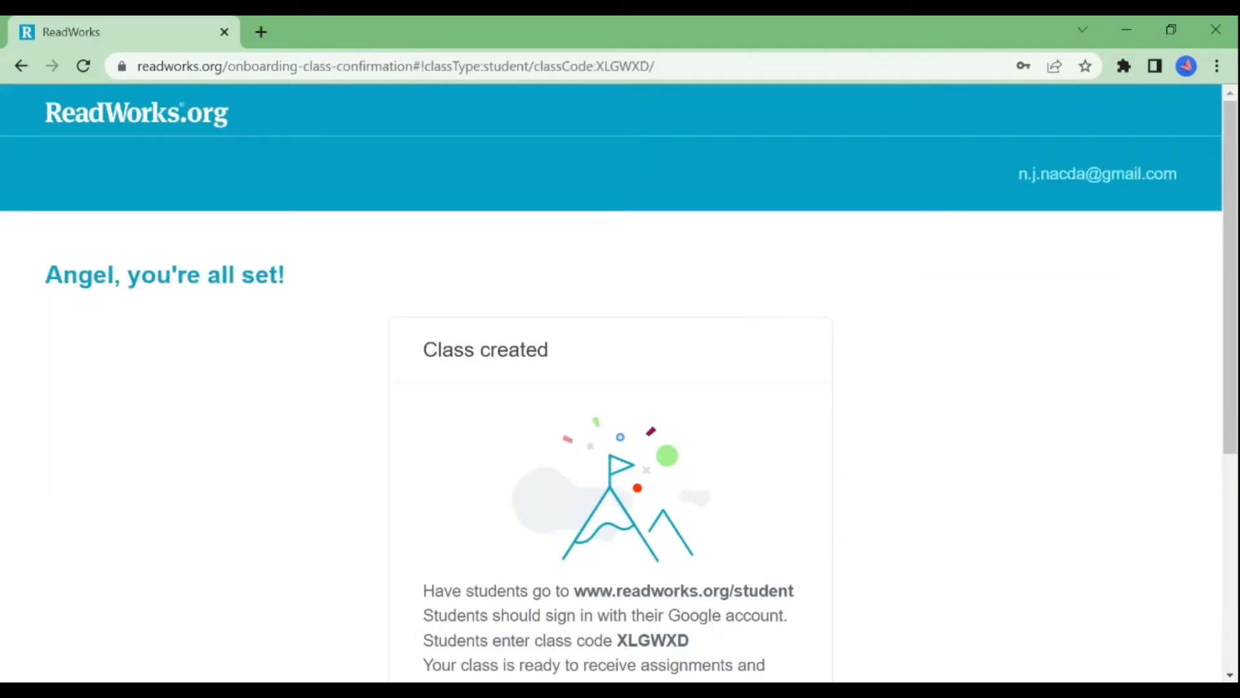
scroll(1232, 455, down, 3)
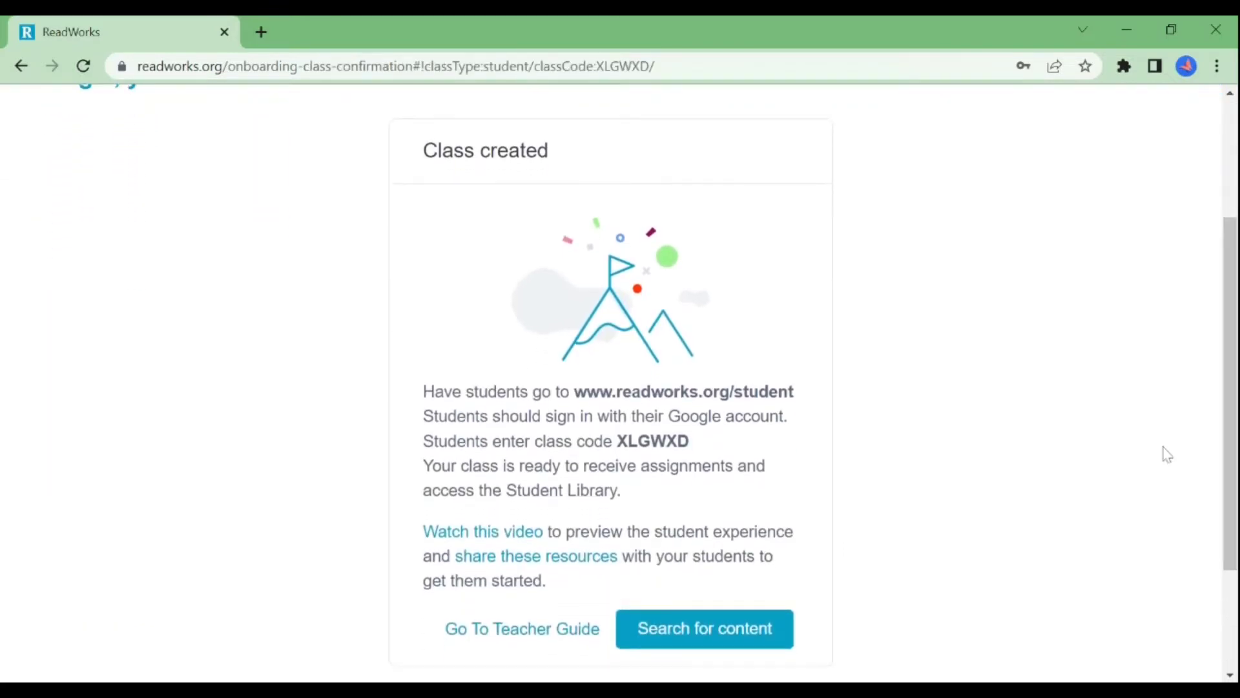
drag(695, 445, 617, 441)
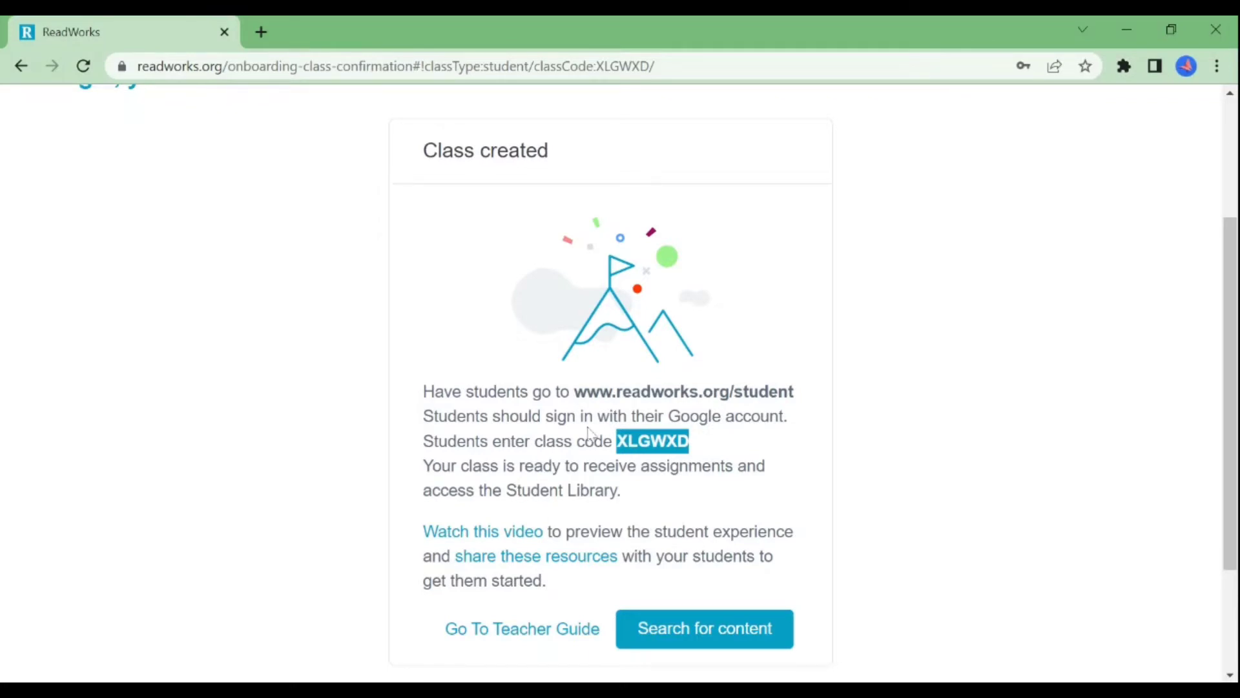
click(21, 67)
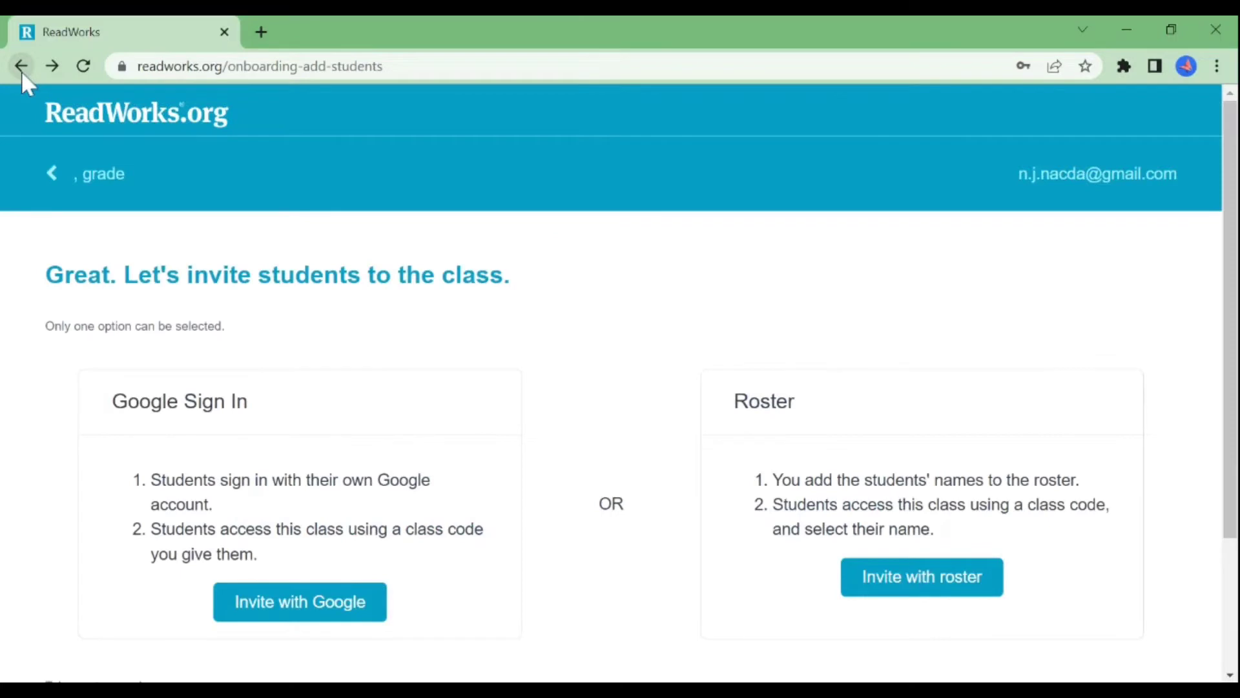
Step: Switch to a typed roster and enter two student names, one per line
click(943, 575)
scroll(943, 575, down, 3)
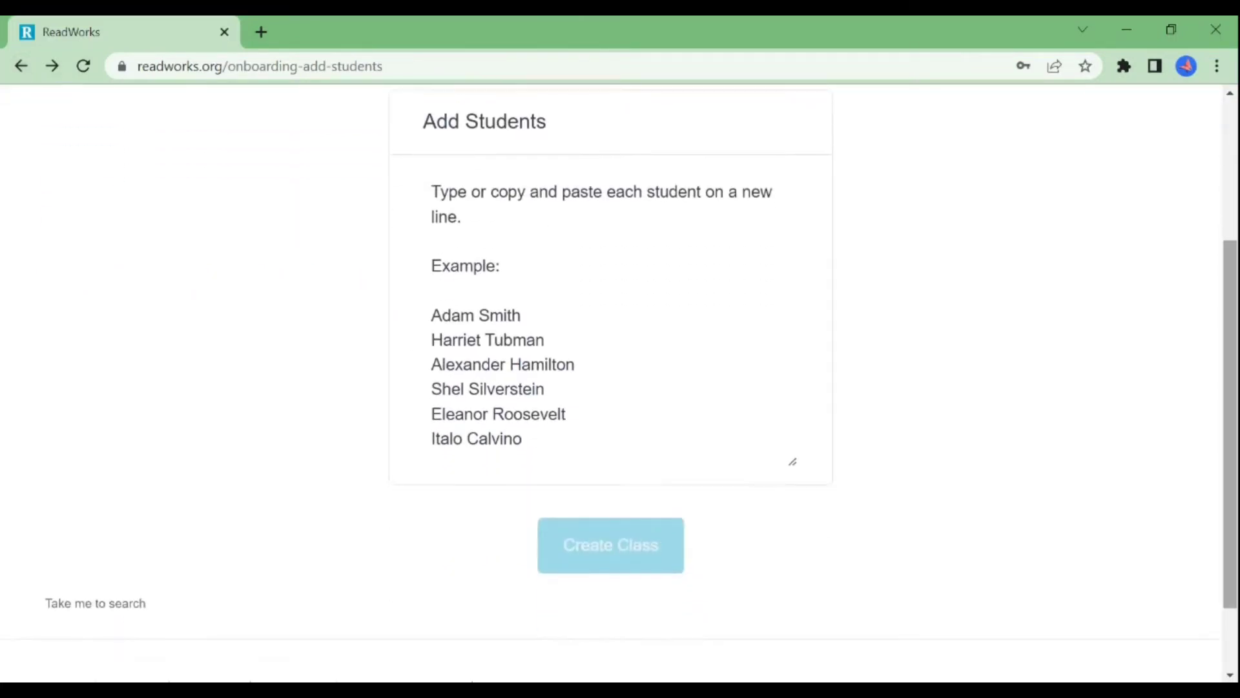
click(607, 291)
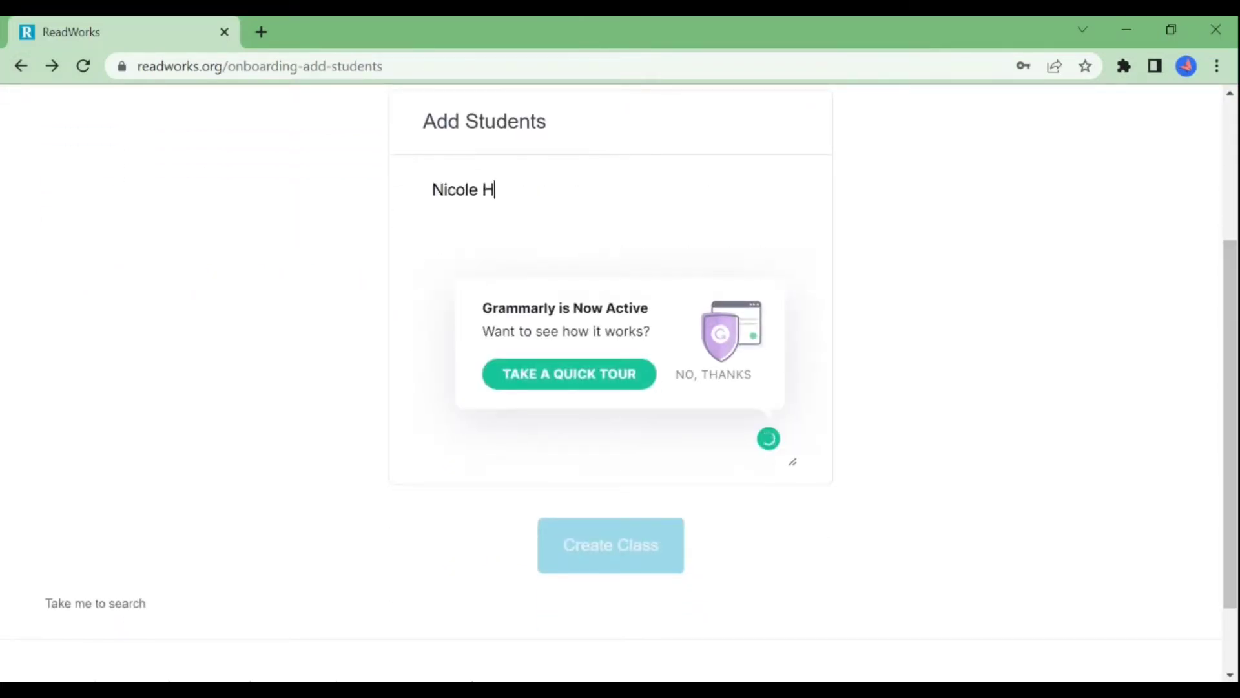
key(Return)
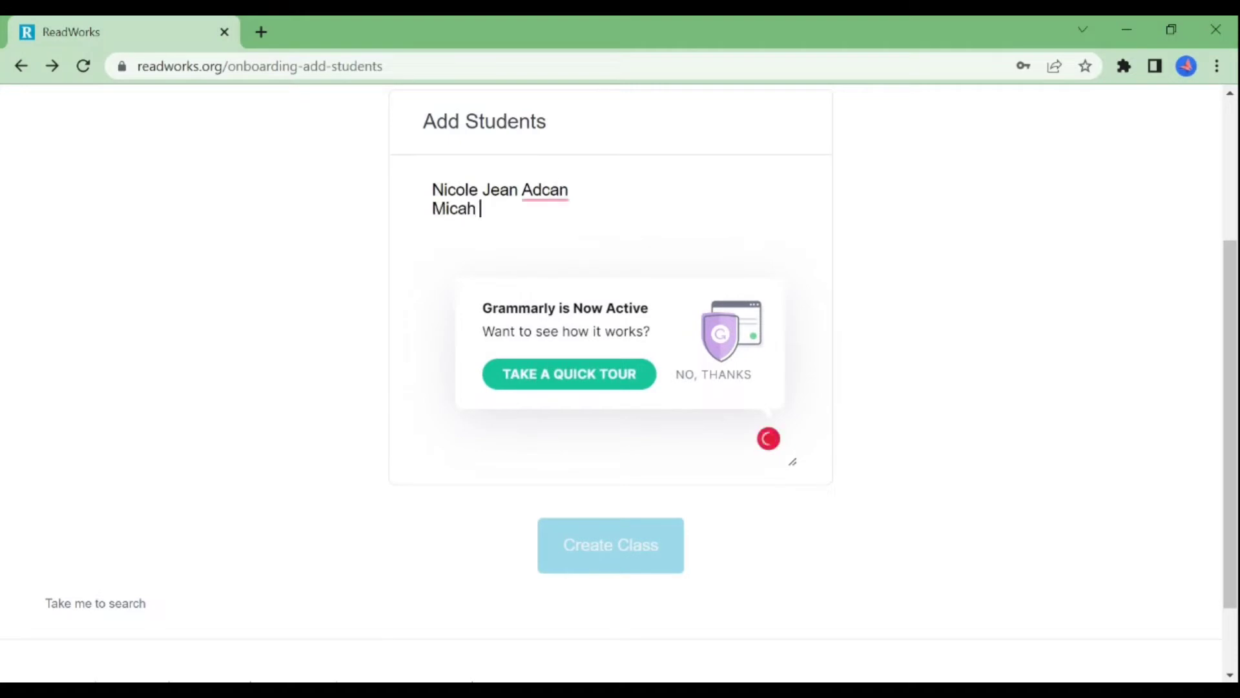
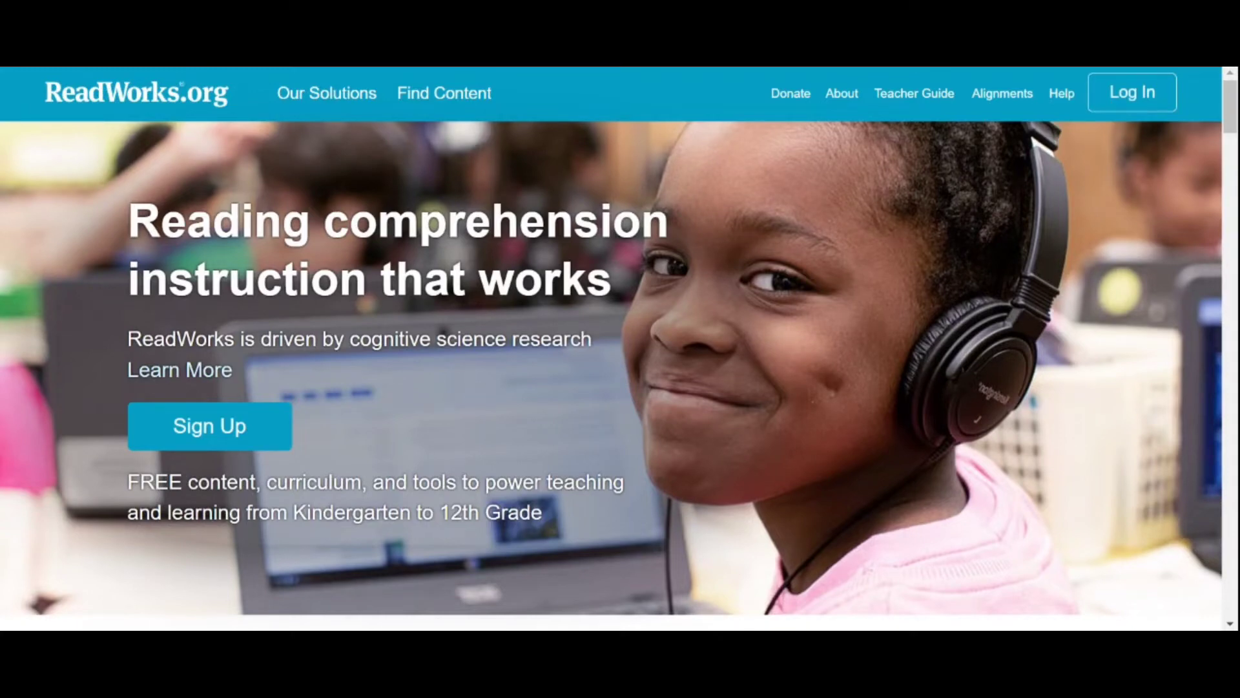
Step: Log in as an Educator/Parent with the account email and password
click(1112, 104)
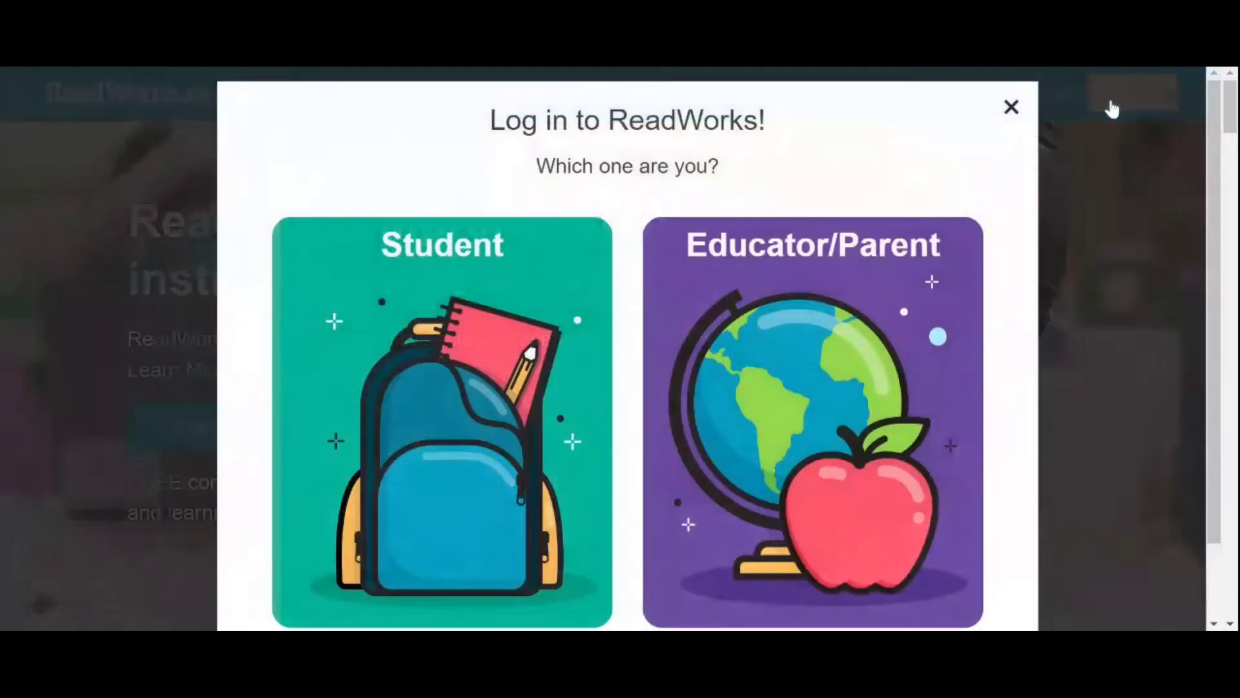
drag(1218, 200, 1218, 252)
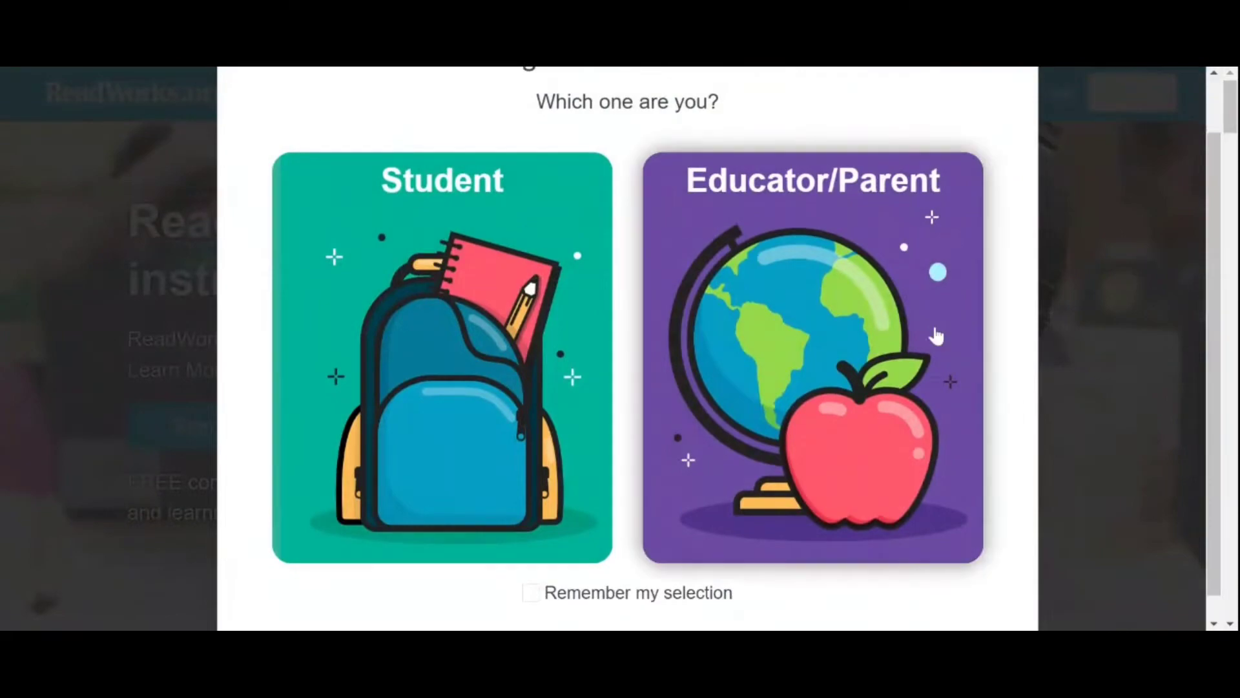
click(932, 334)
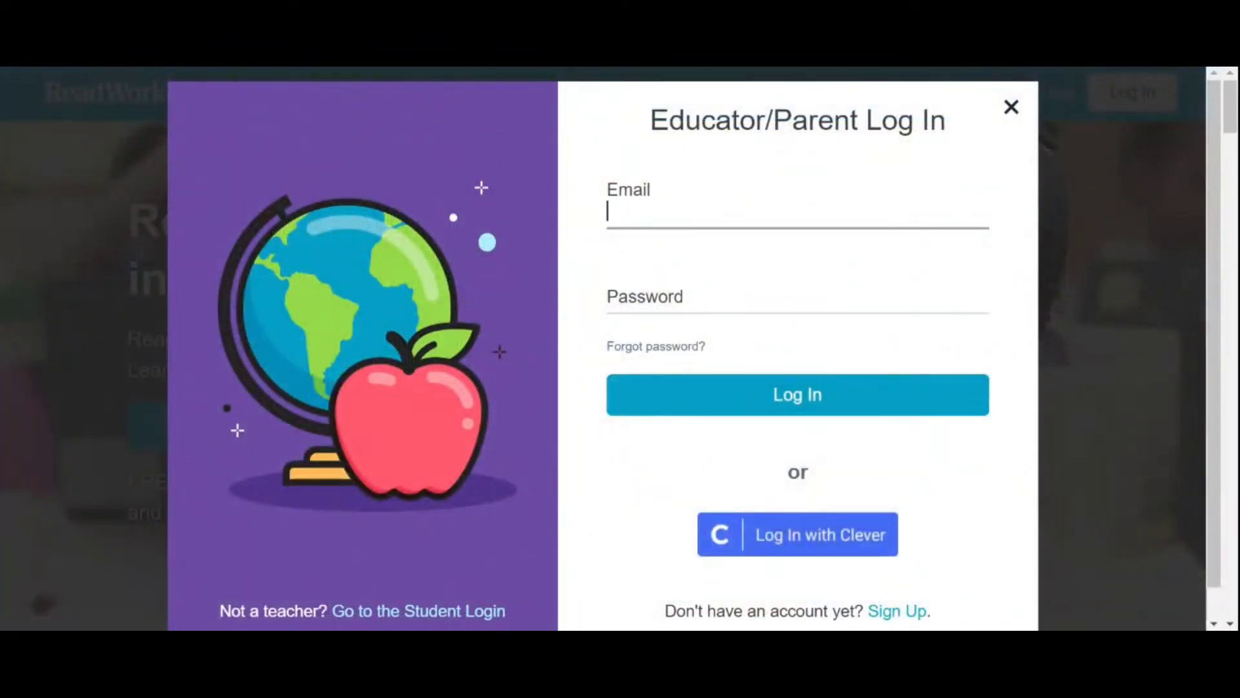
text(an)
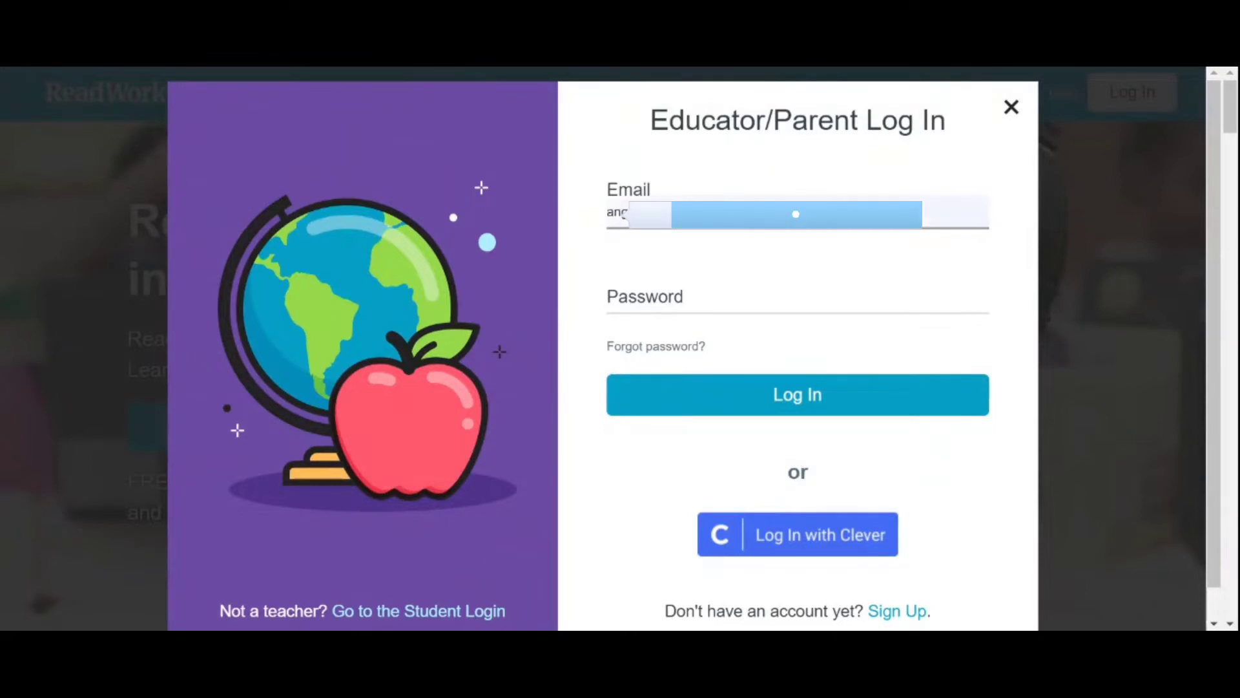
key(Tab)
text(••••••••••••••)
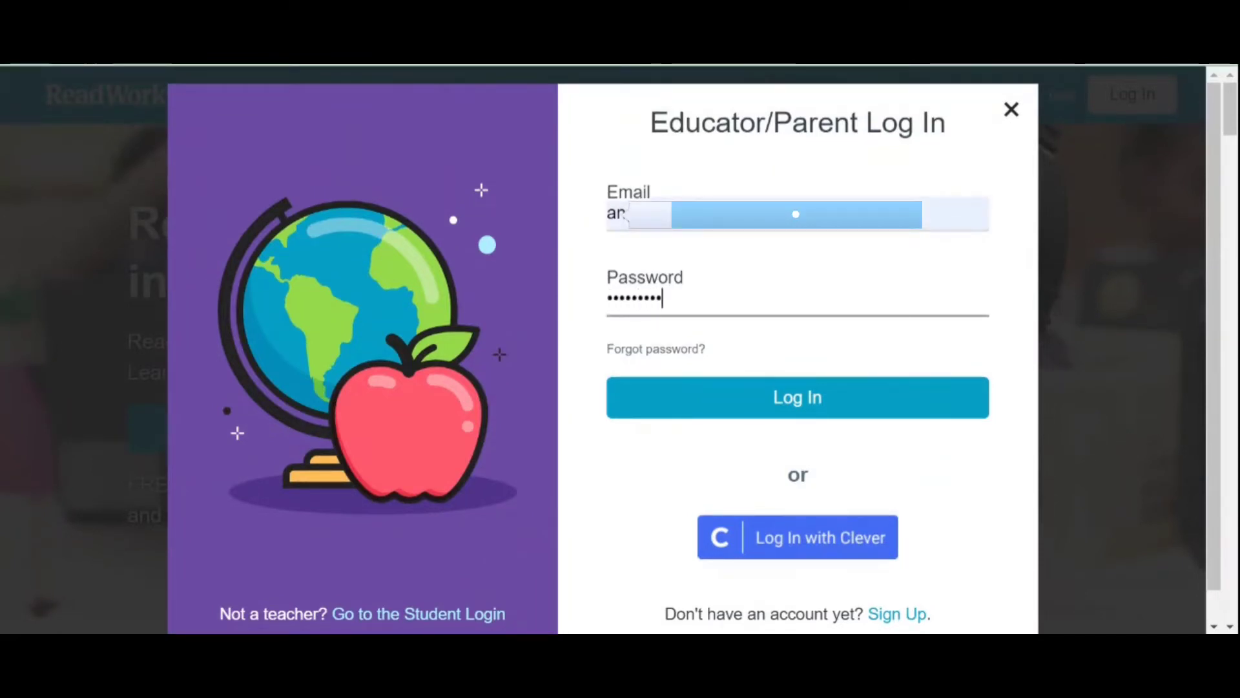
click(739, 407)
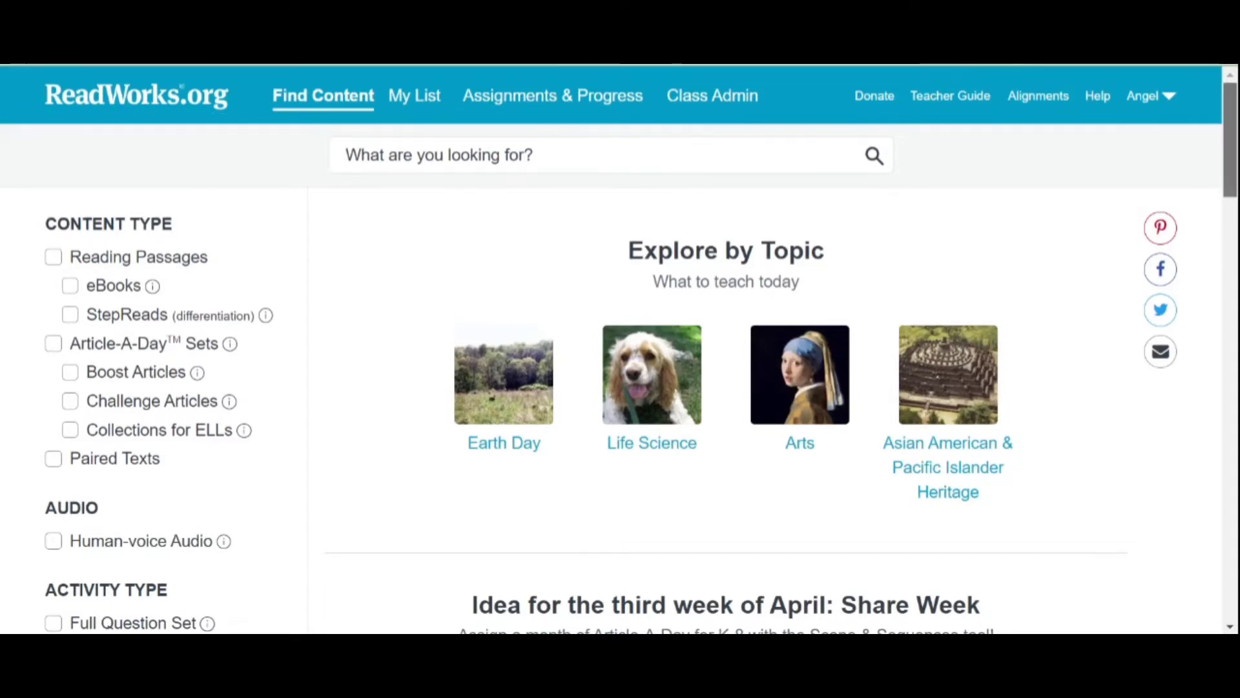
Step: Filter the Find Content results to the Reading Passages content type
scroll(619, 348, down, 2)
scroll(619, 347, down, 6)
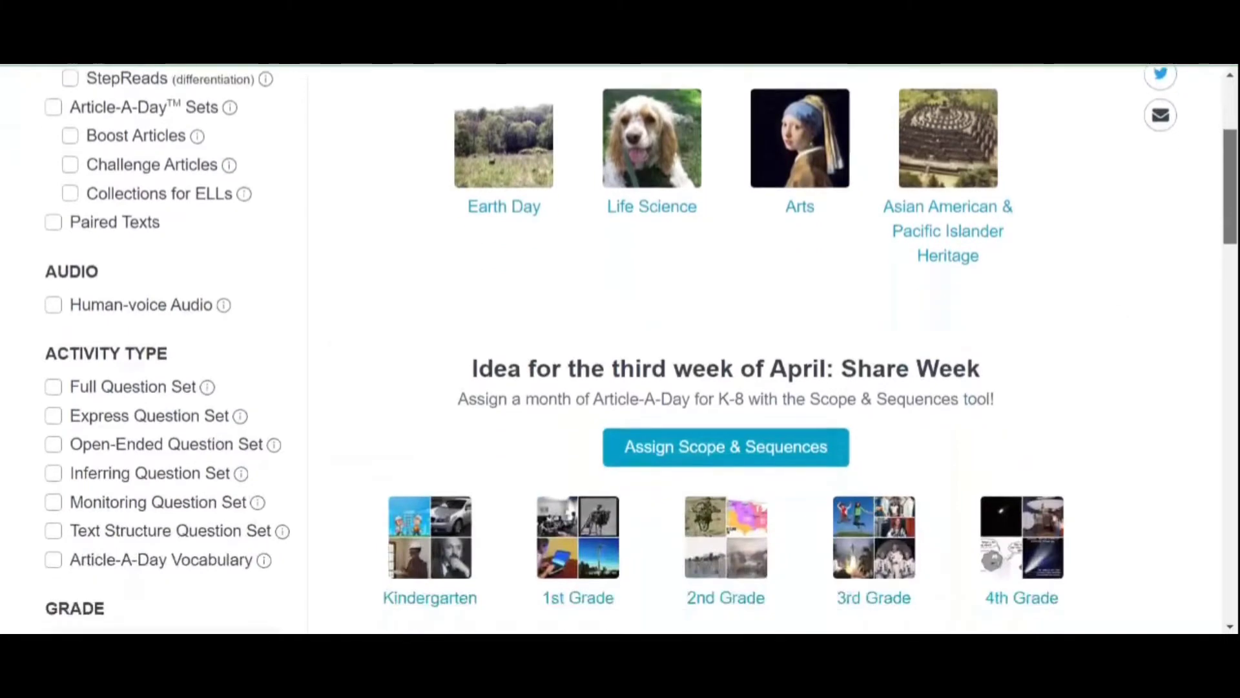
scroll(619, 347, down, 4)
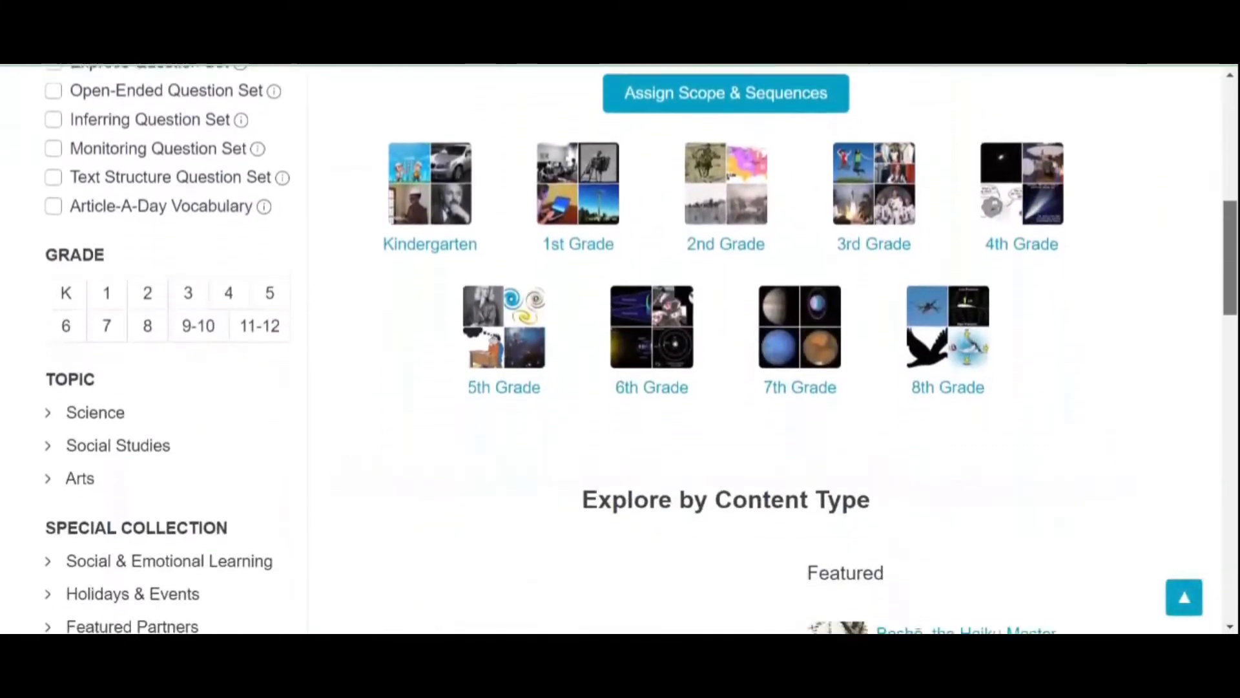
scroll(619, 347, down, 2)
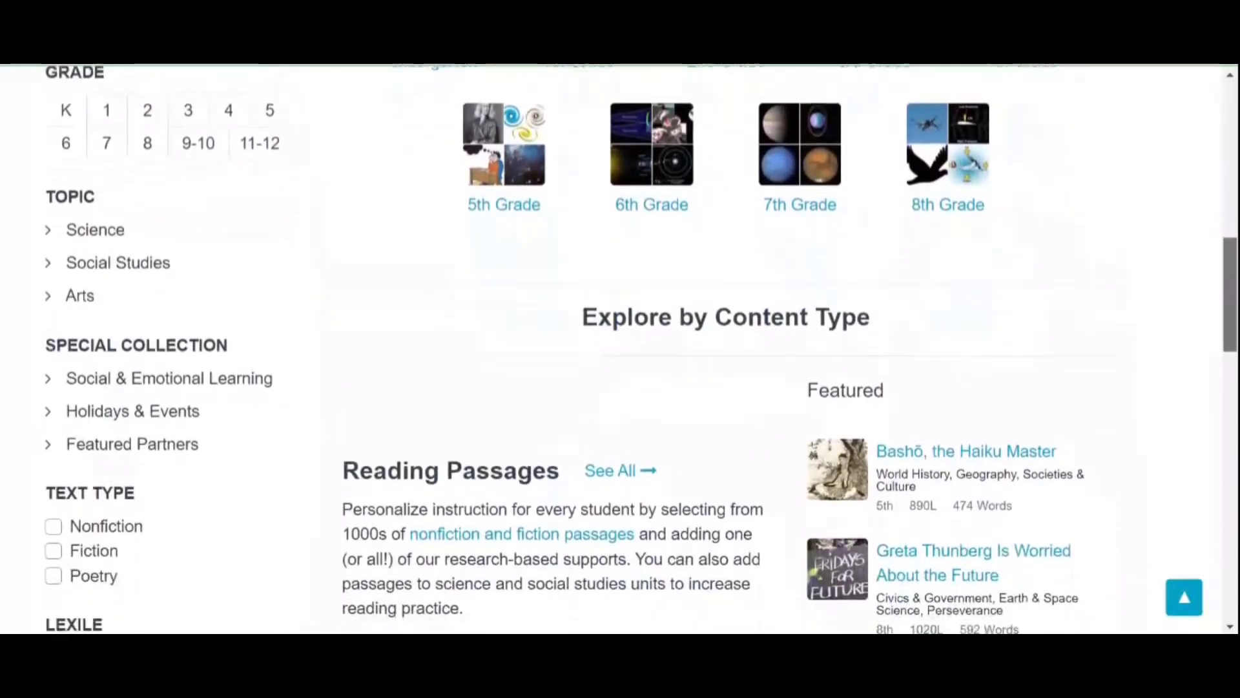
scroll(619, 347, up, 5)
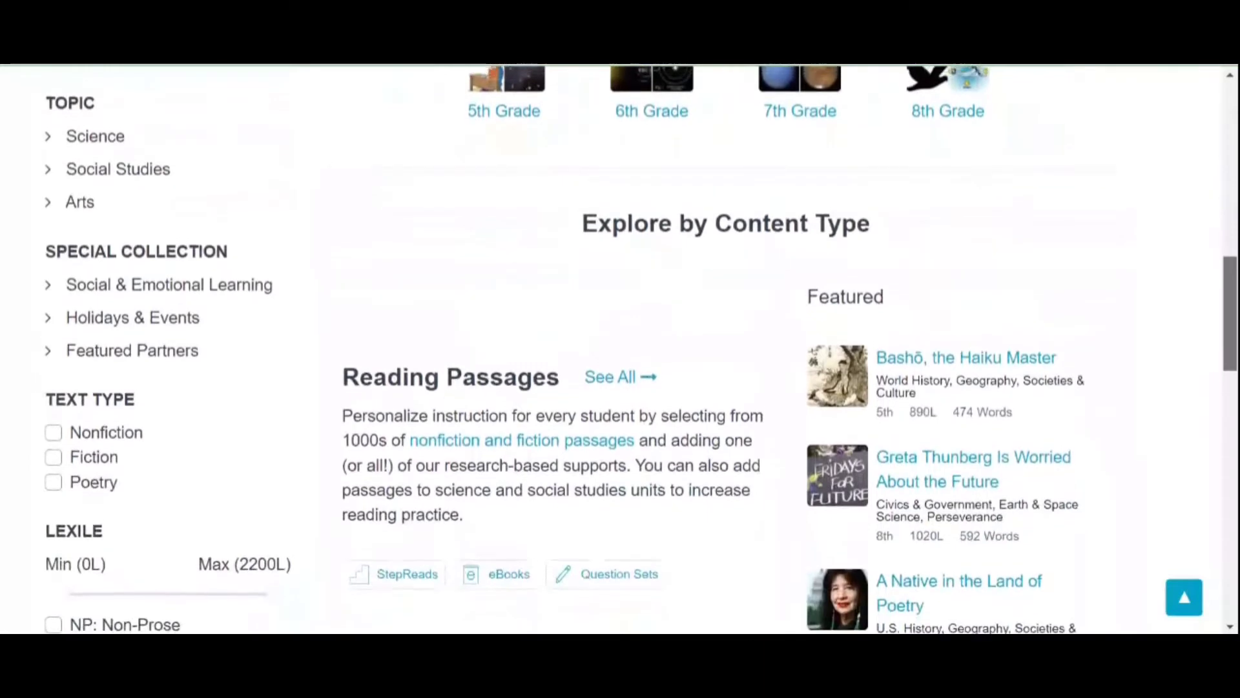
scroll(619, 347, up, 7)
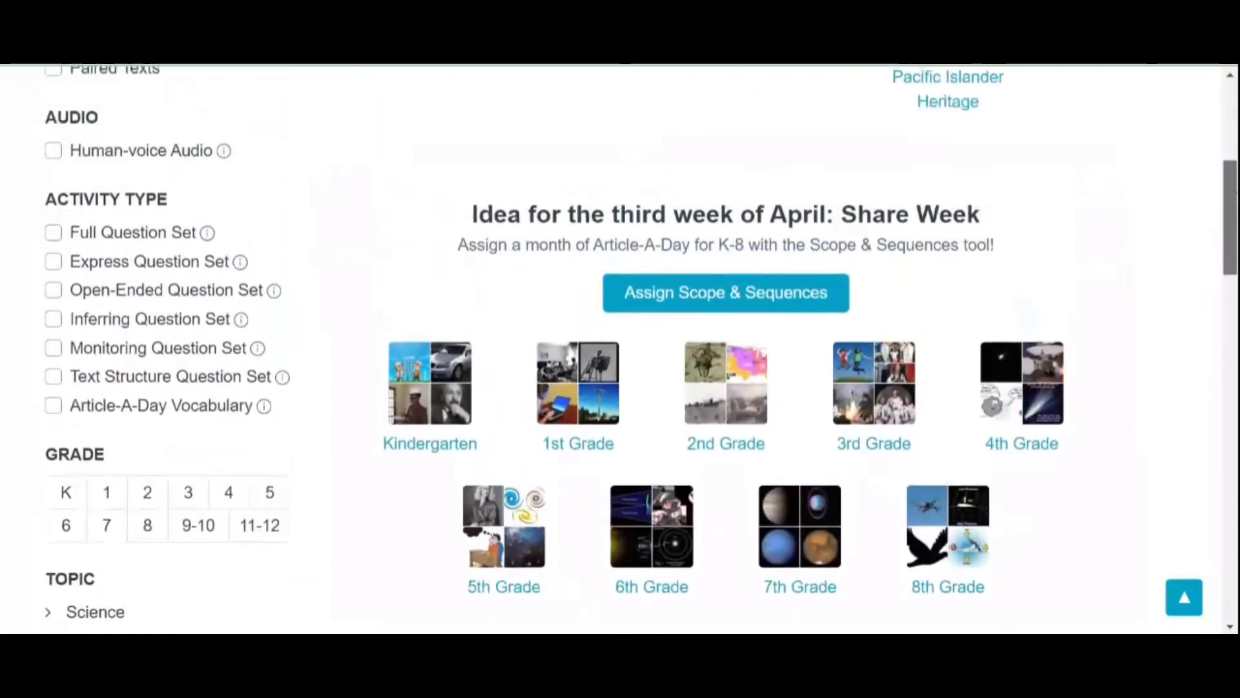
scroll(196, 238, up, 1)
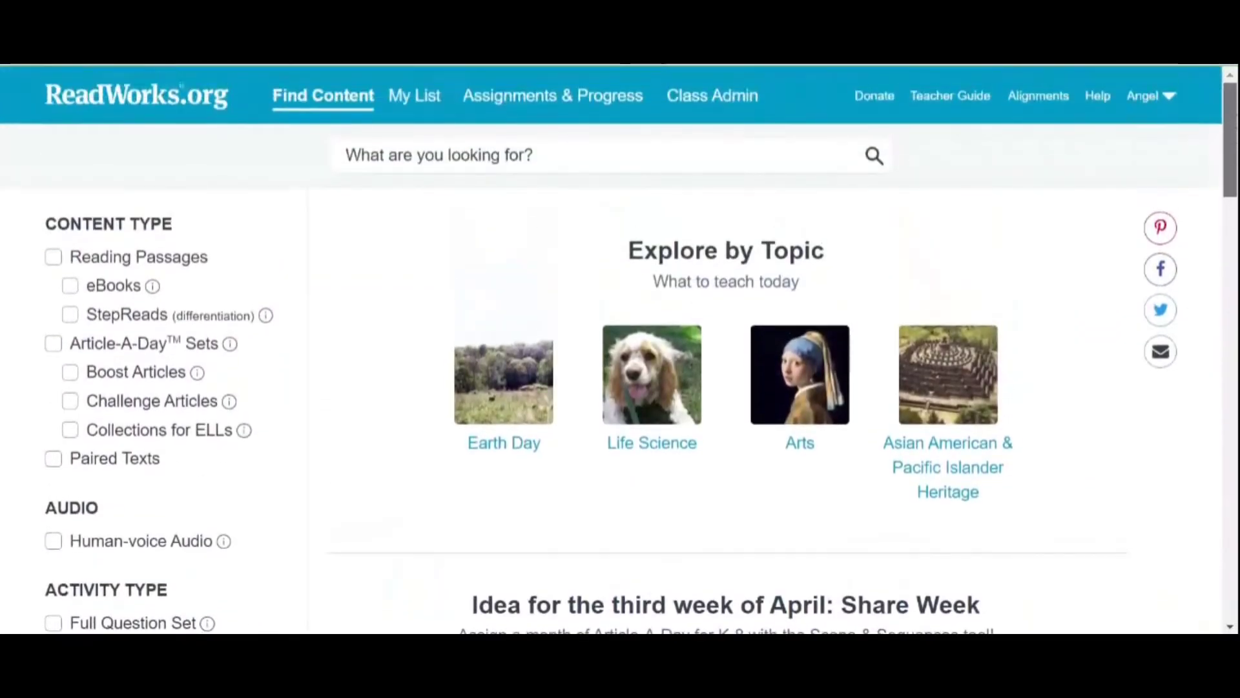
click(53, 257)
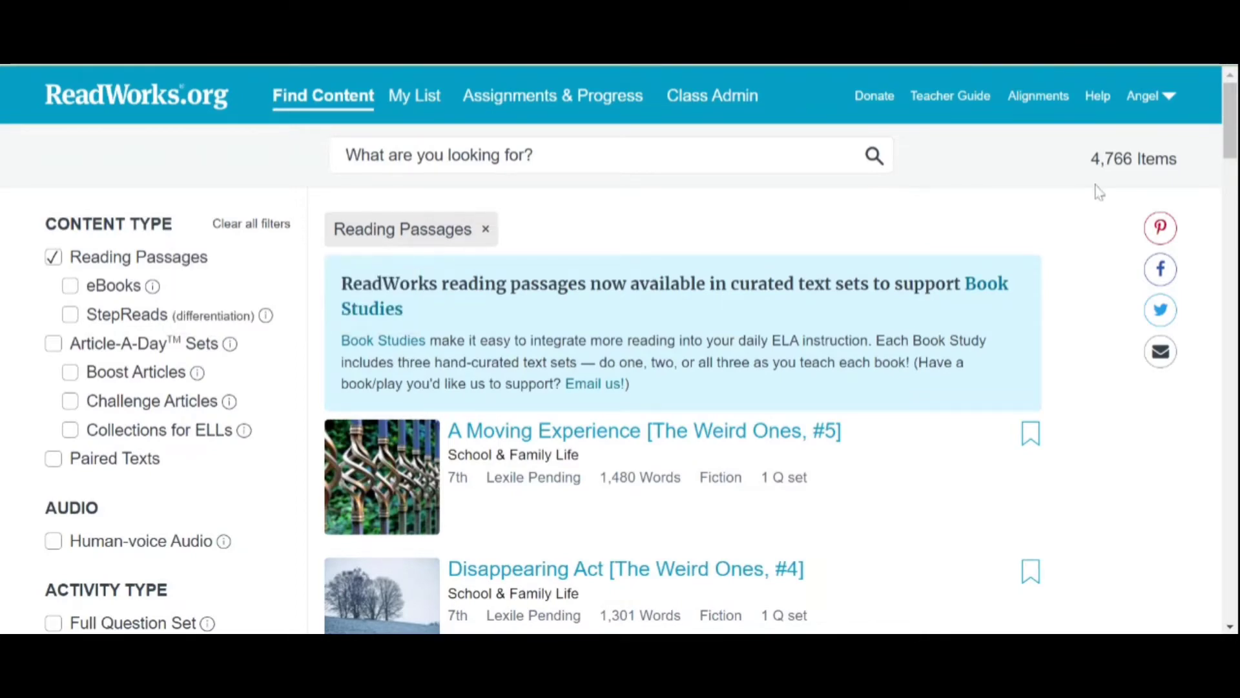
Step: Add the Full Question Set activity-type filter to the passage results
scroll(1230, 122, down, 2)
scroll(1232, 168, down, 5)
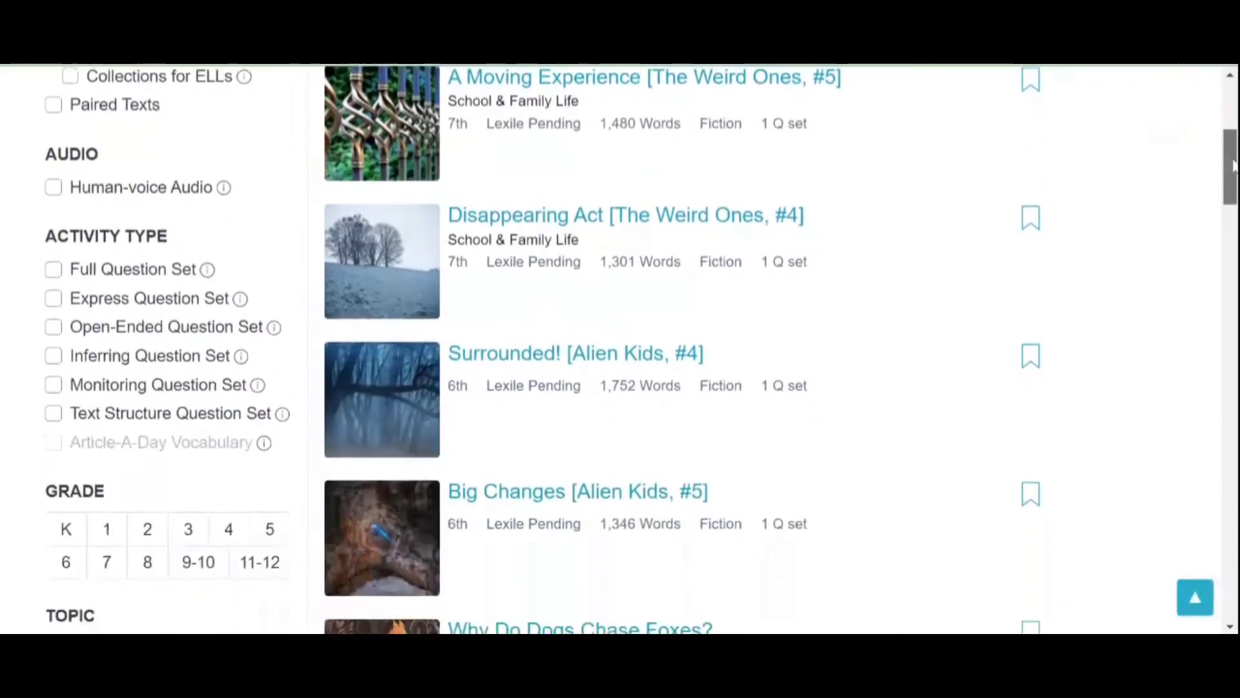
mouse_move(225, 168)
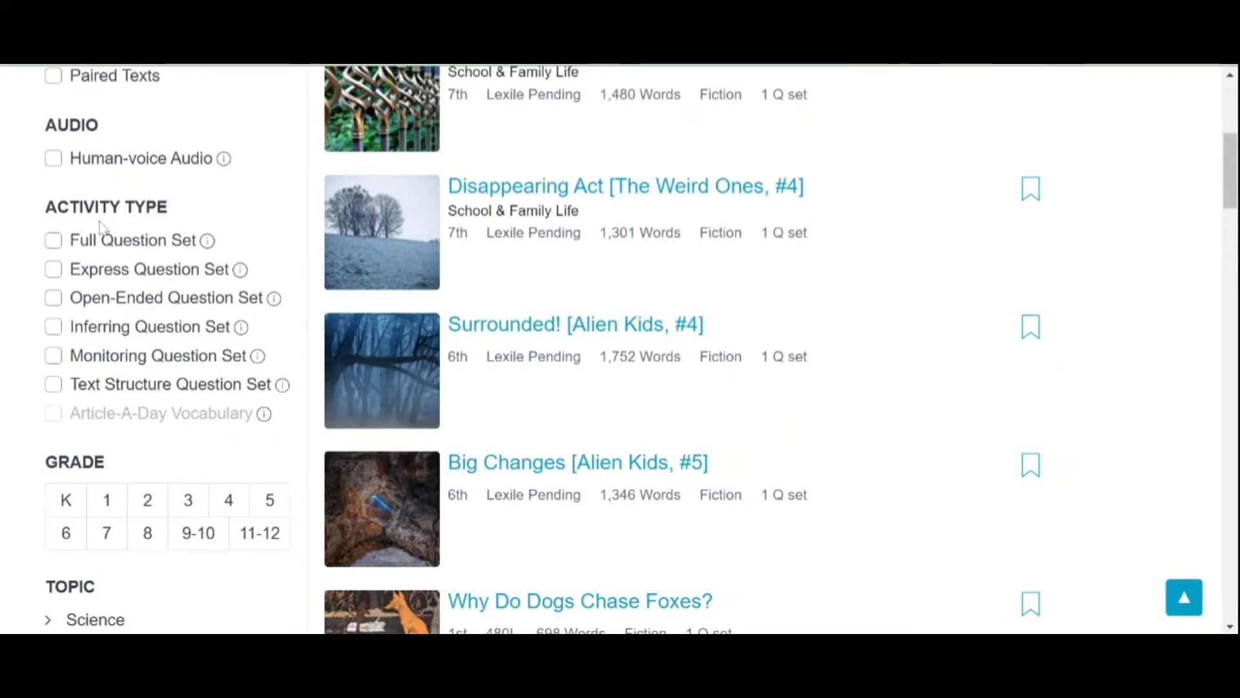
click(54, 241)
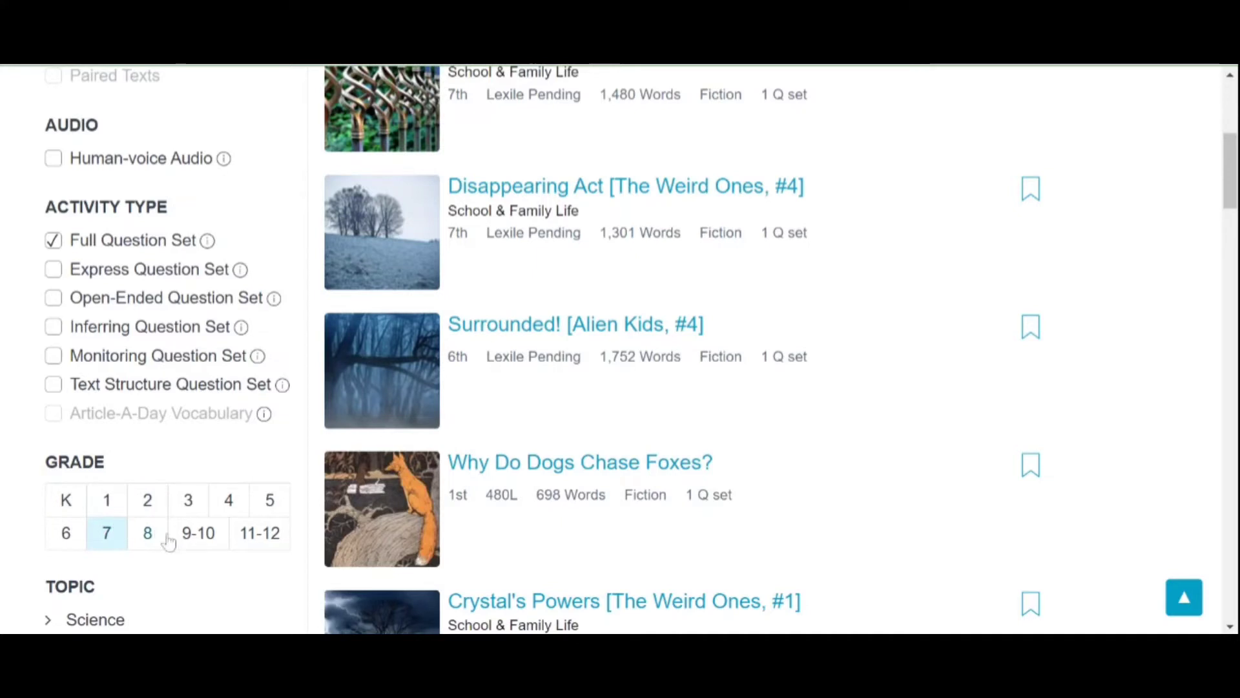
Step: Limit results to grade 9-10 and expand topic categories down to Social & Emotional Learning
click(188, 544)
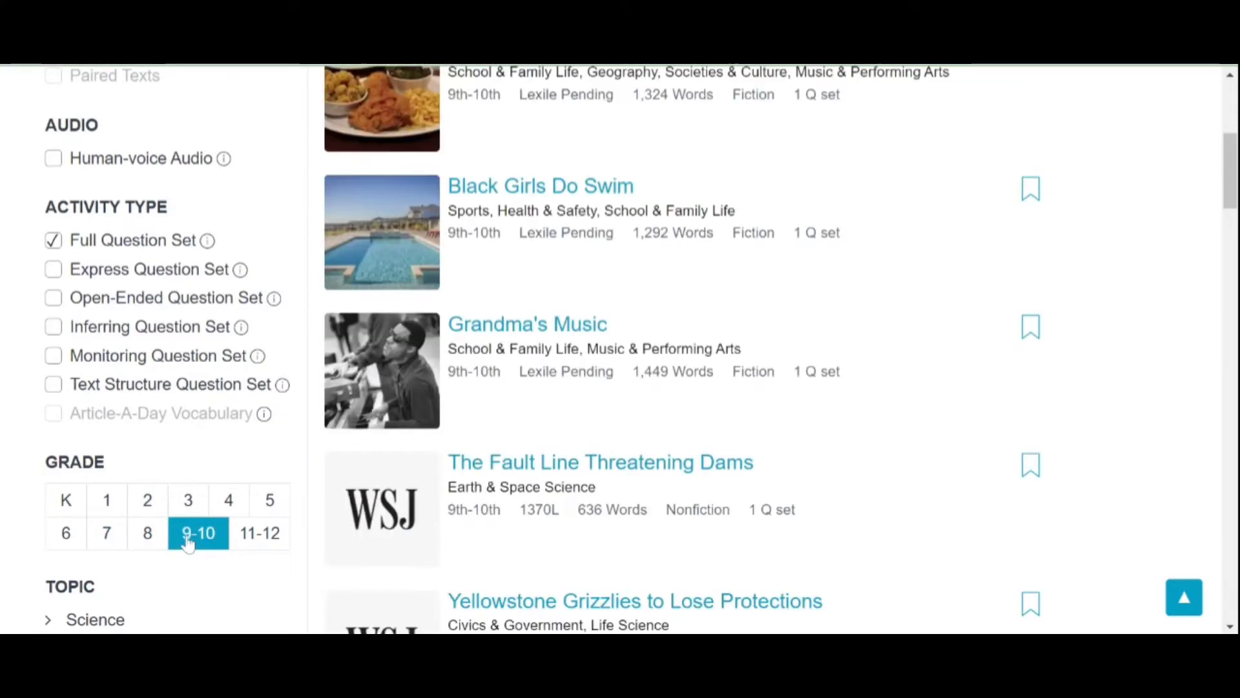
scroll(430, 367, down, 4)
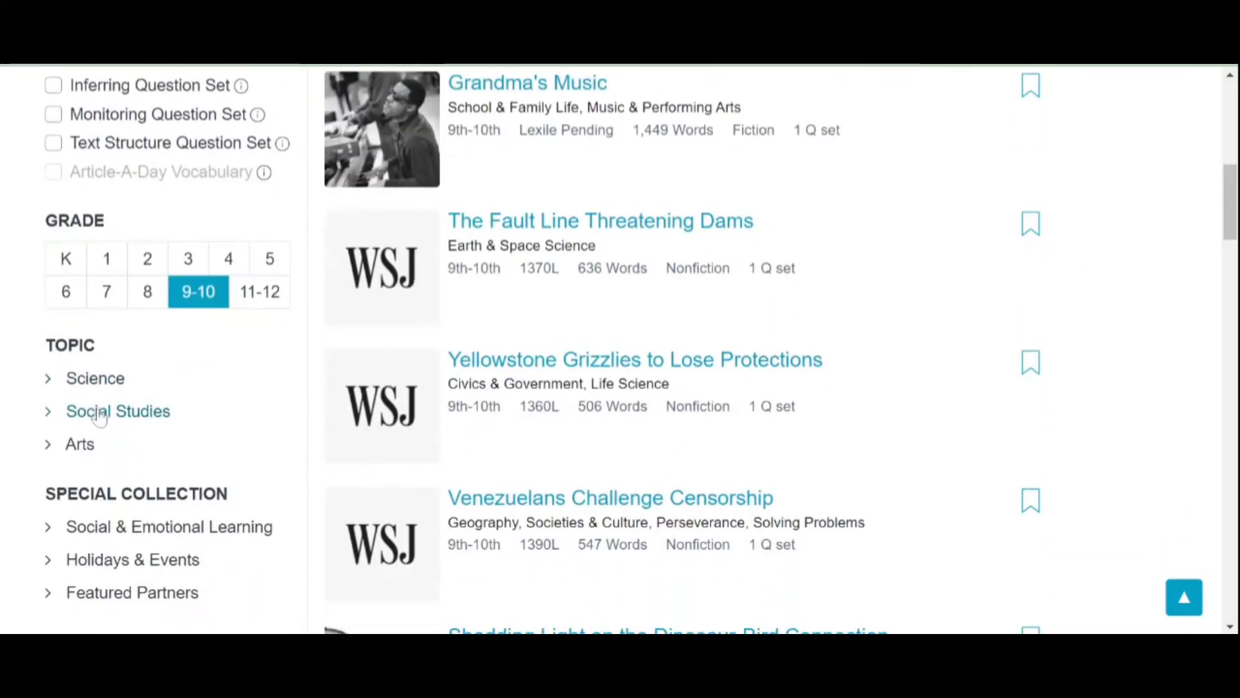
click(113, 386)
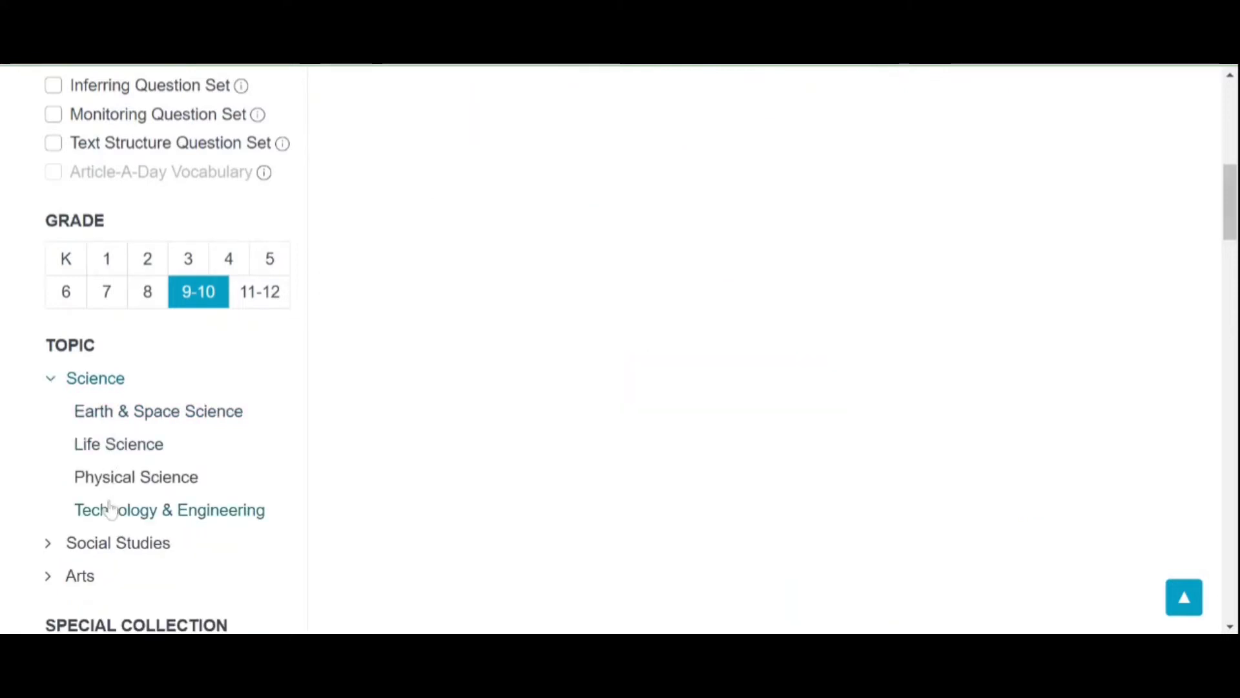
click(114, 543)
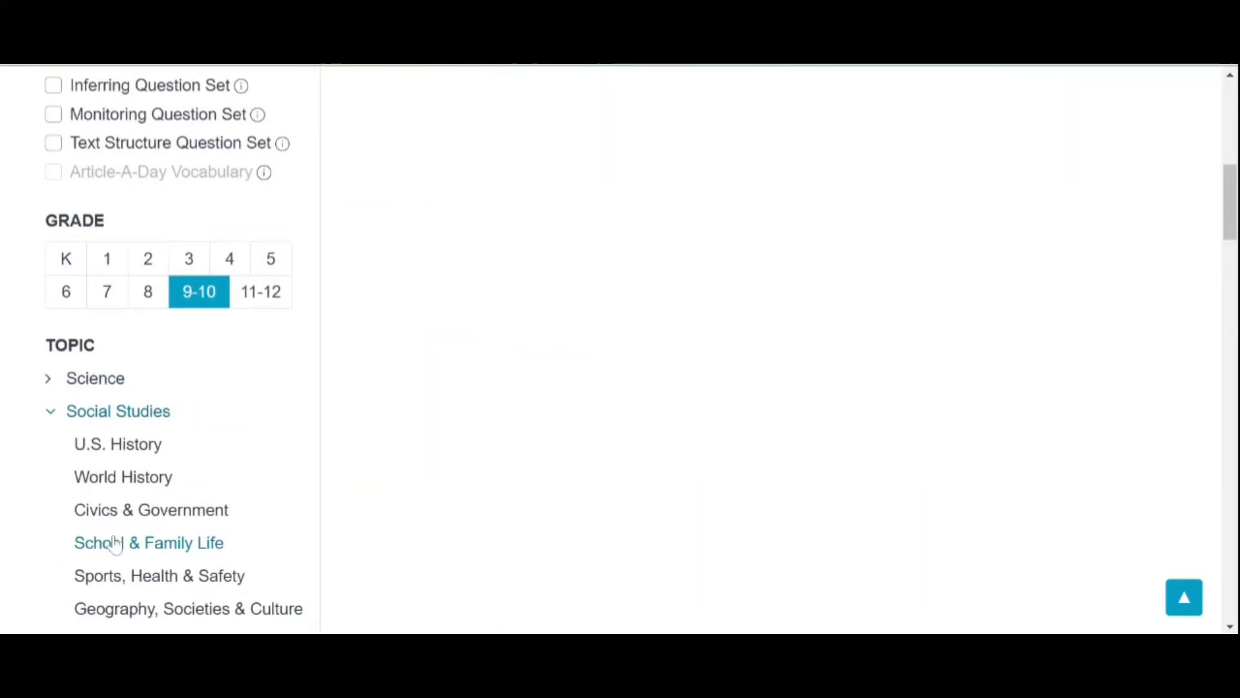
scroll(115, 544, down, 5)
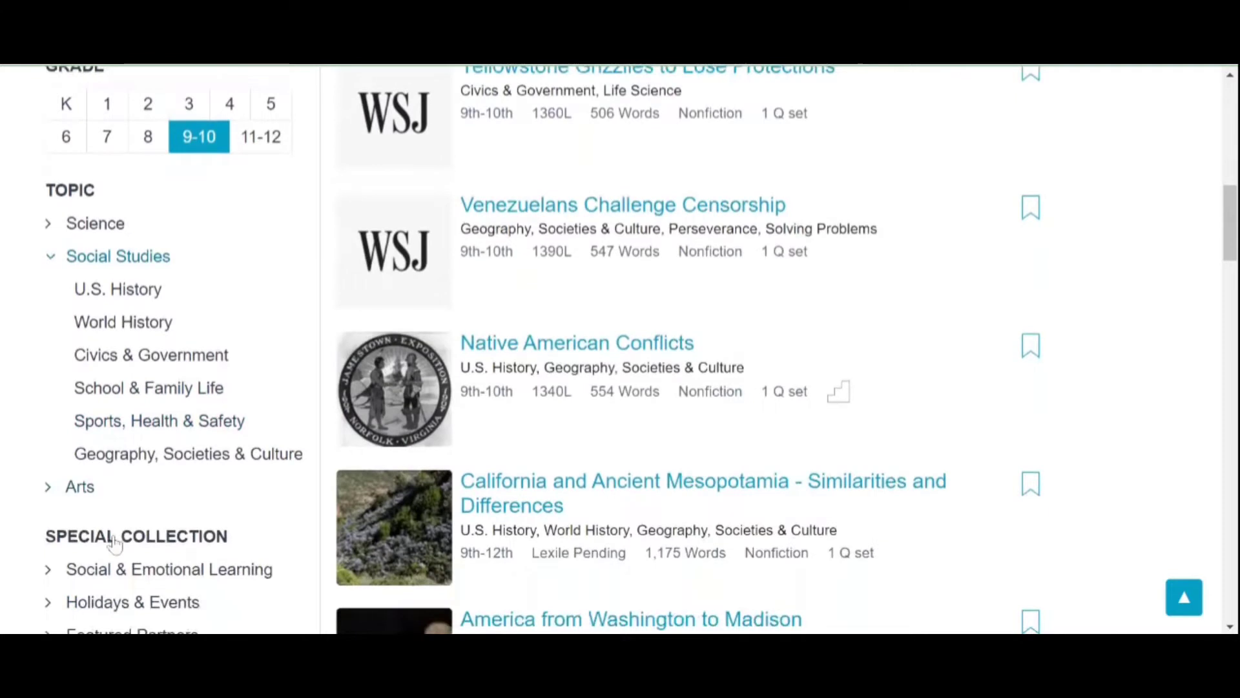
click(117, 492)
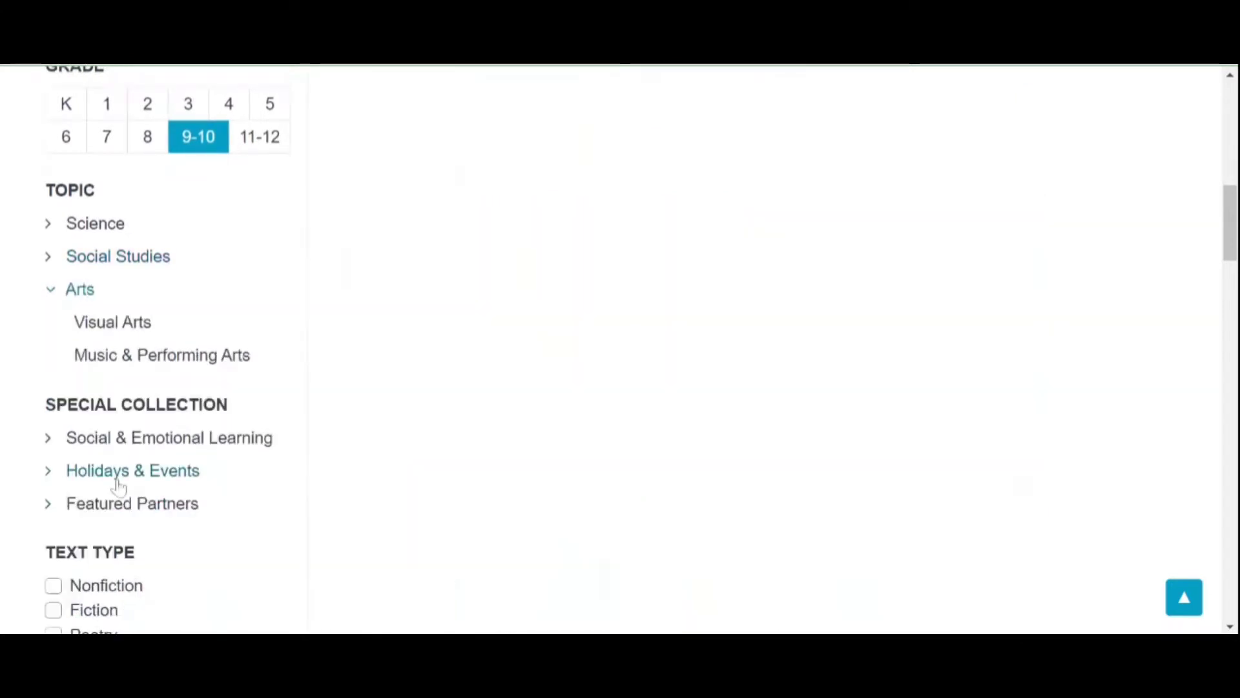
scroll(117, 485, down, 1)
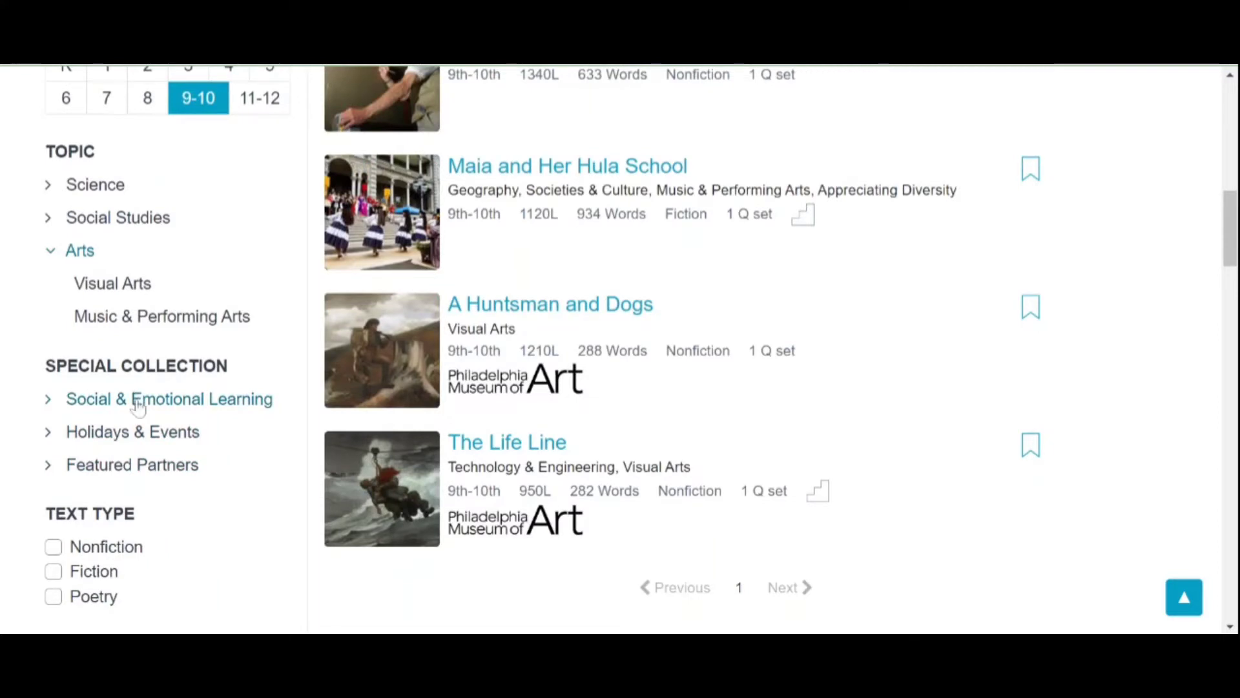
click(138, 407)
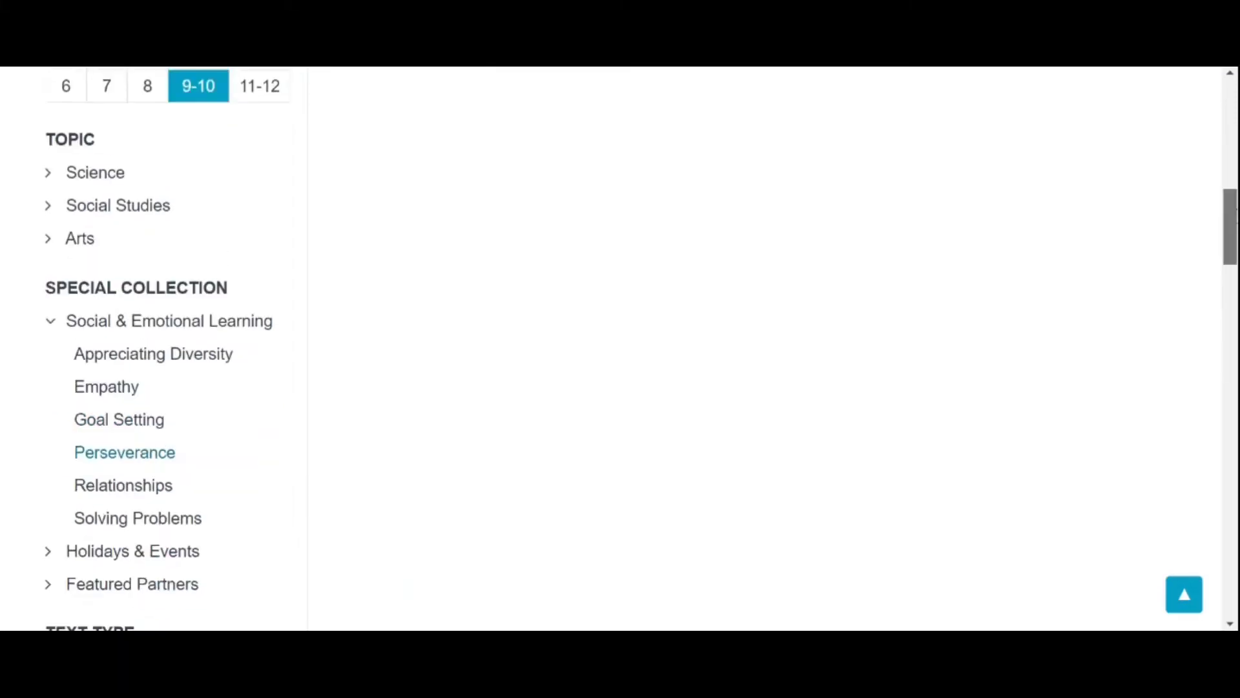
Step: Add the Nonfiction text-type filter and open the North Pole explorer passage
scroll(642, 349, up, 10)
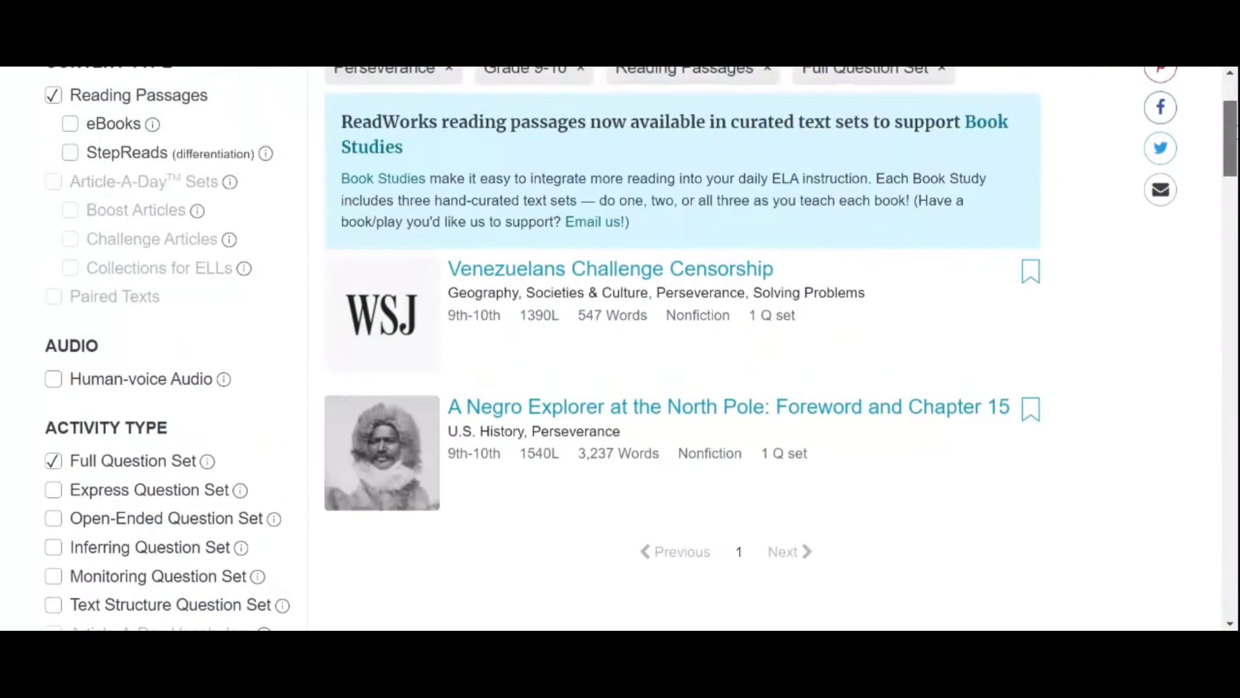
drag(1231, 134, 1231, 259)
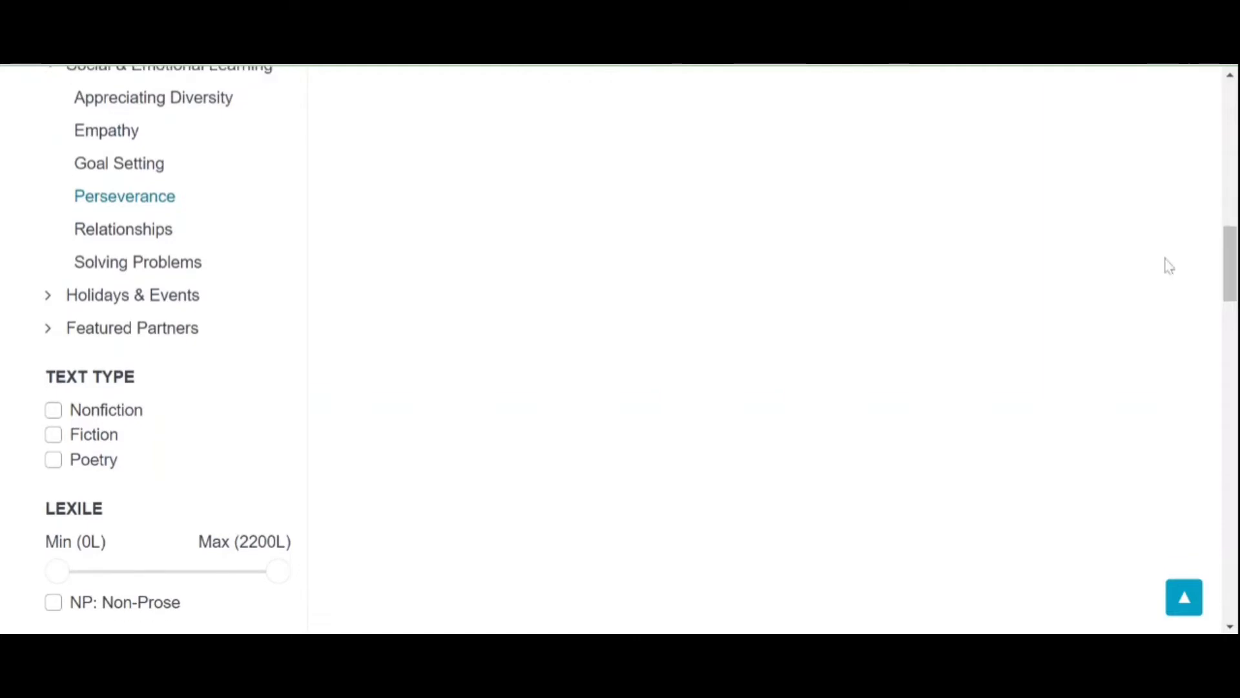
click(54, 412)
drag(1230, 263, 1231, 134)
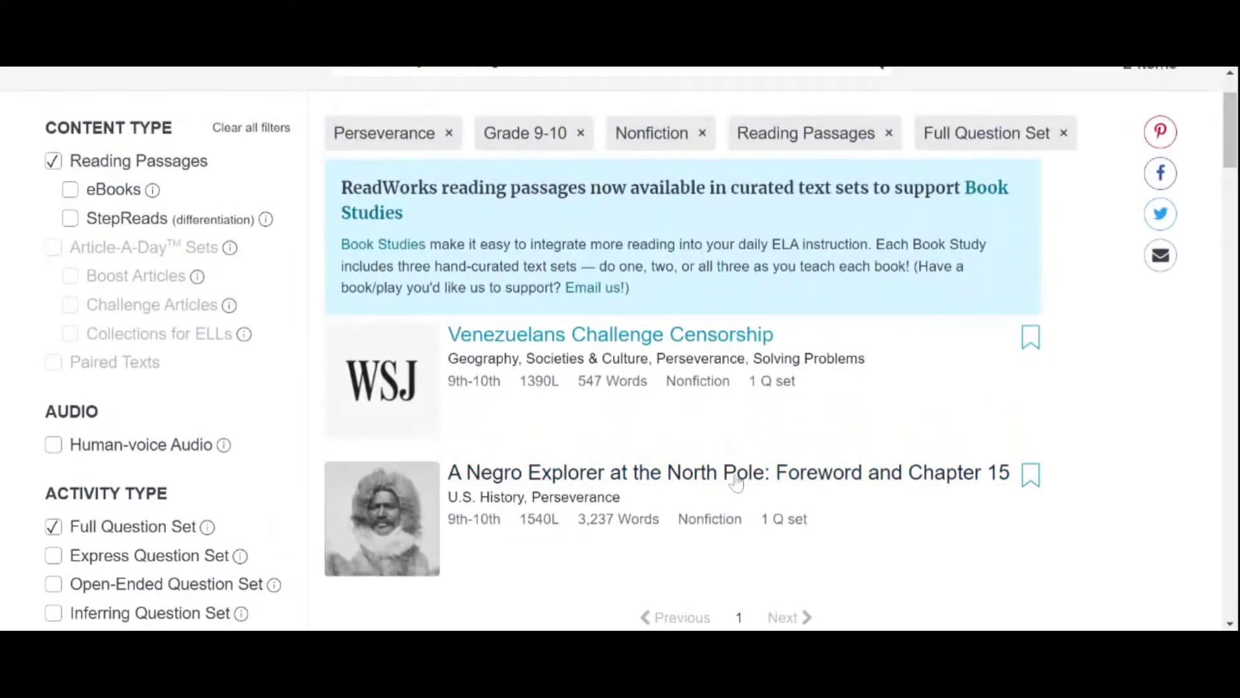
click(736, 481)
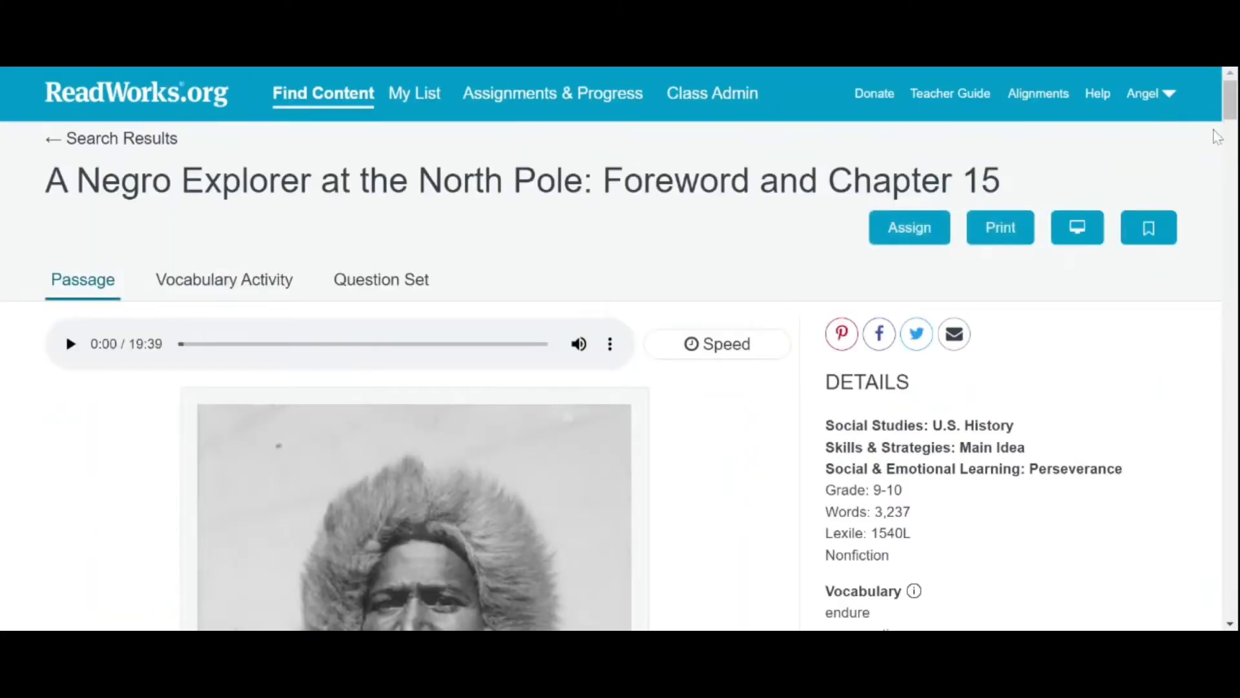
Step: Play and pause the passage audio, leaving it paused at 0:16
drag(1231, 105, 1158, 113)
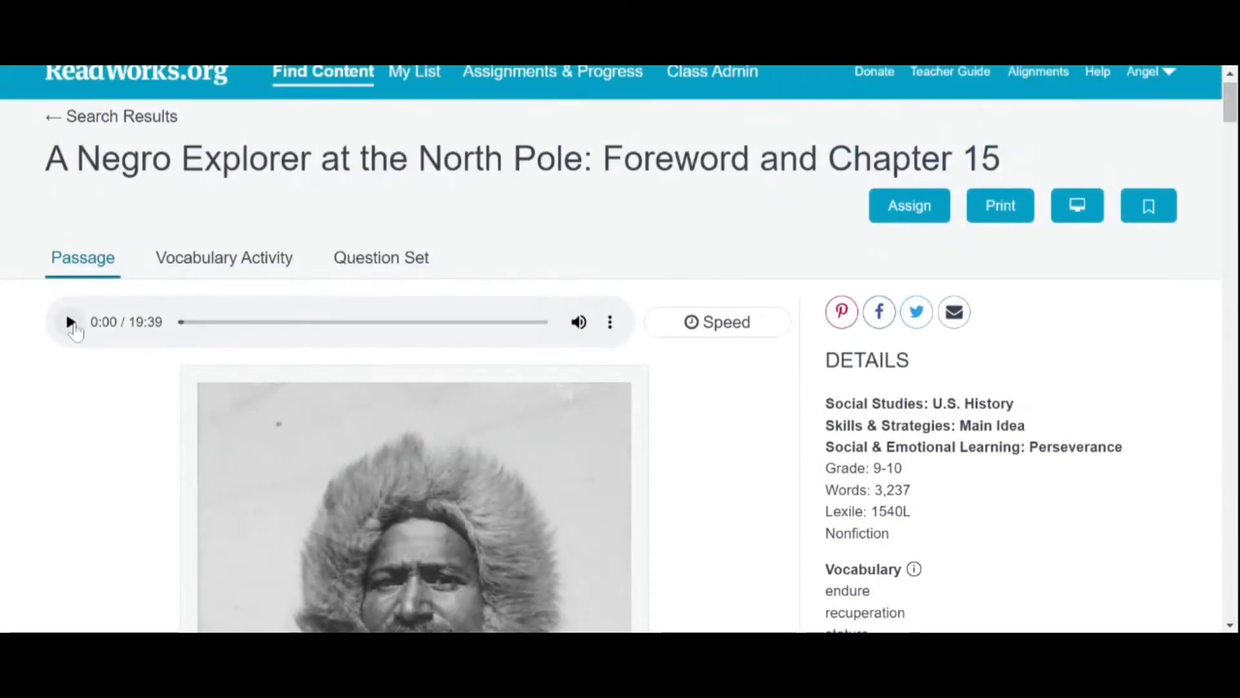
click(71, 322)
click(71, 322)
click(71, 322)
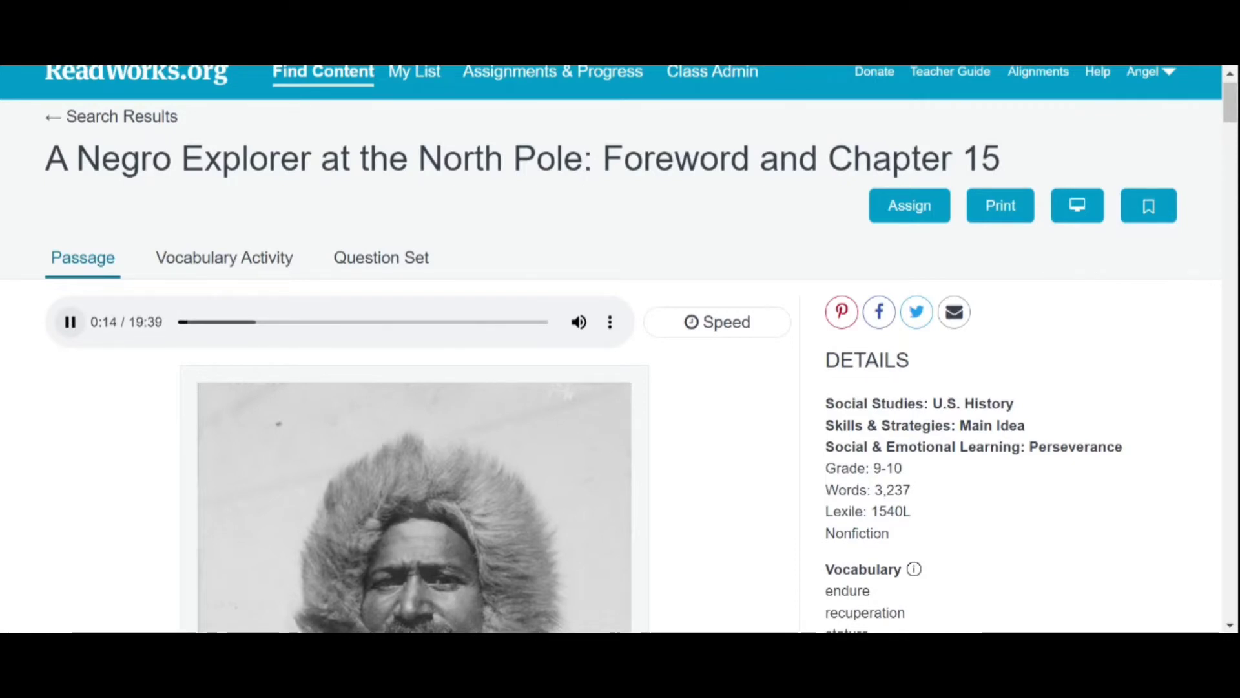
click(72, 326)
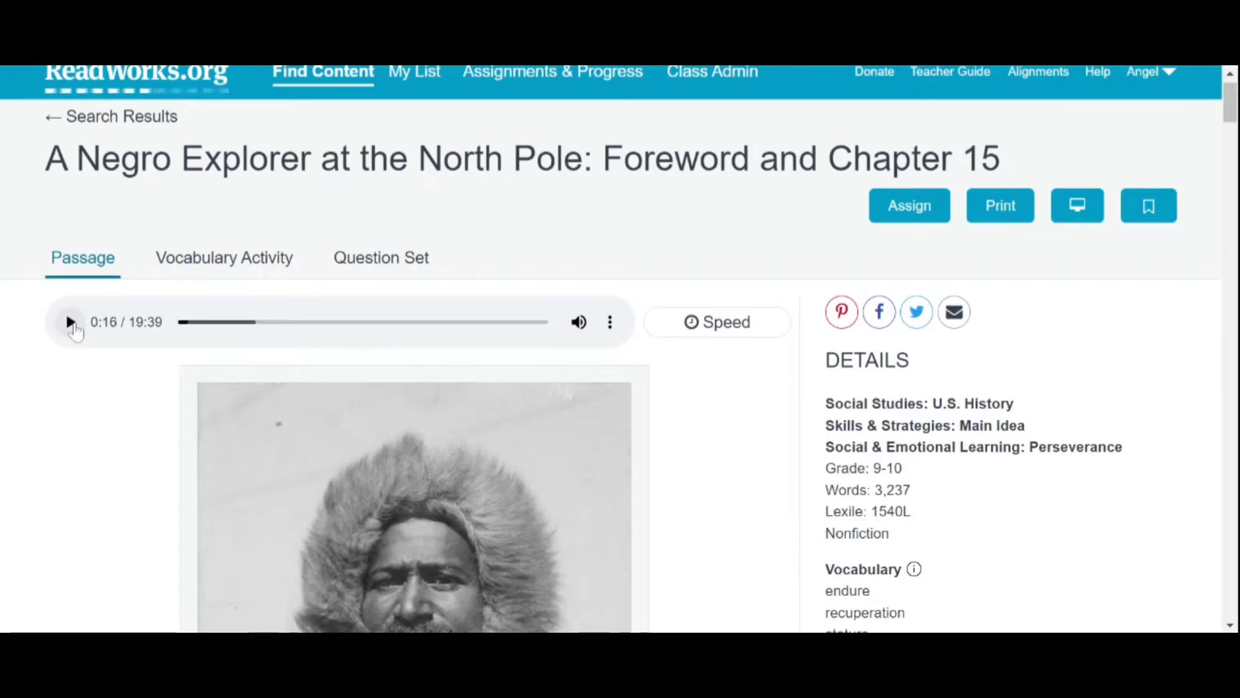
Step: Set the audio speed to Fastest (2x) and bring up the passage's Vocabulary Activity
click(726, 325)
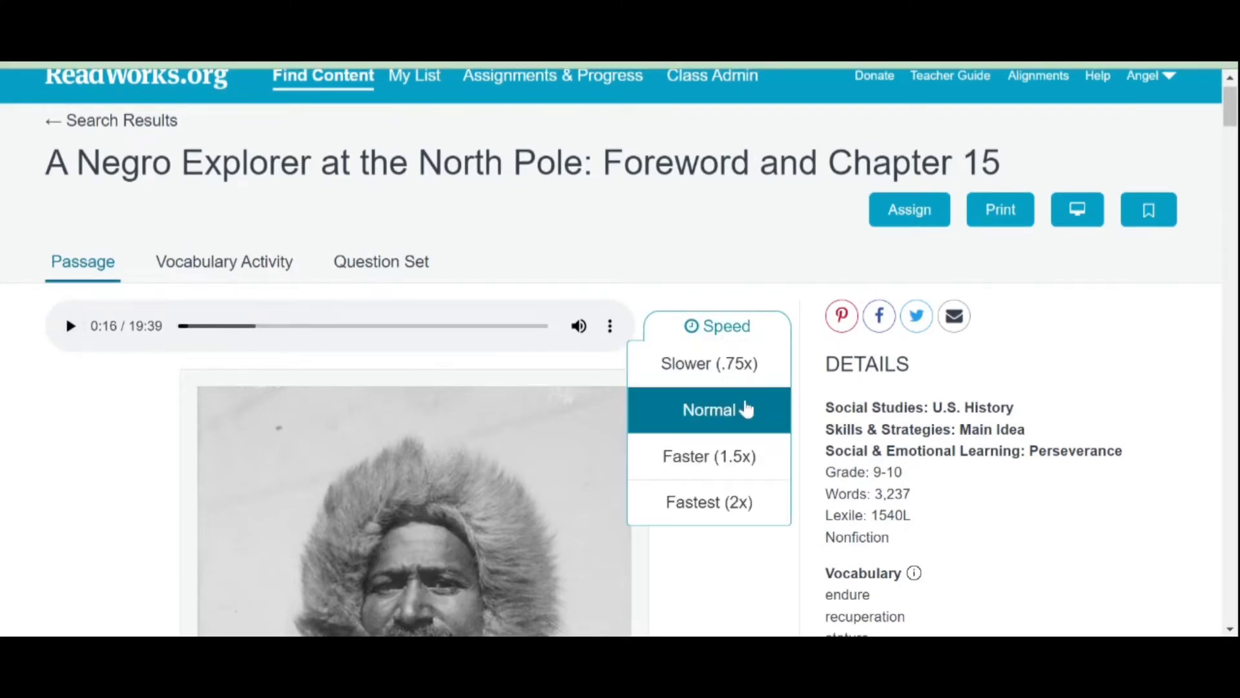
click(755, 516)
scroll(759, 546, down, 6)
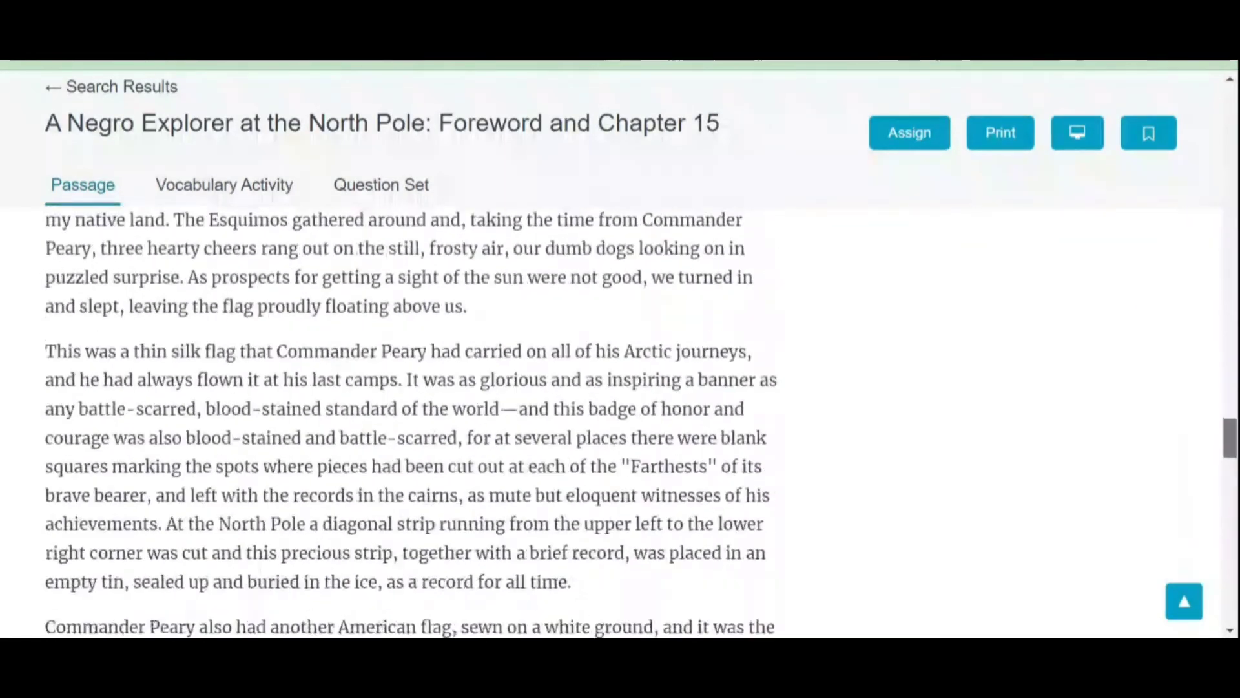
scroll(428, 270, up, 5)
click(275, 289)
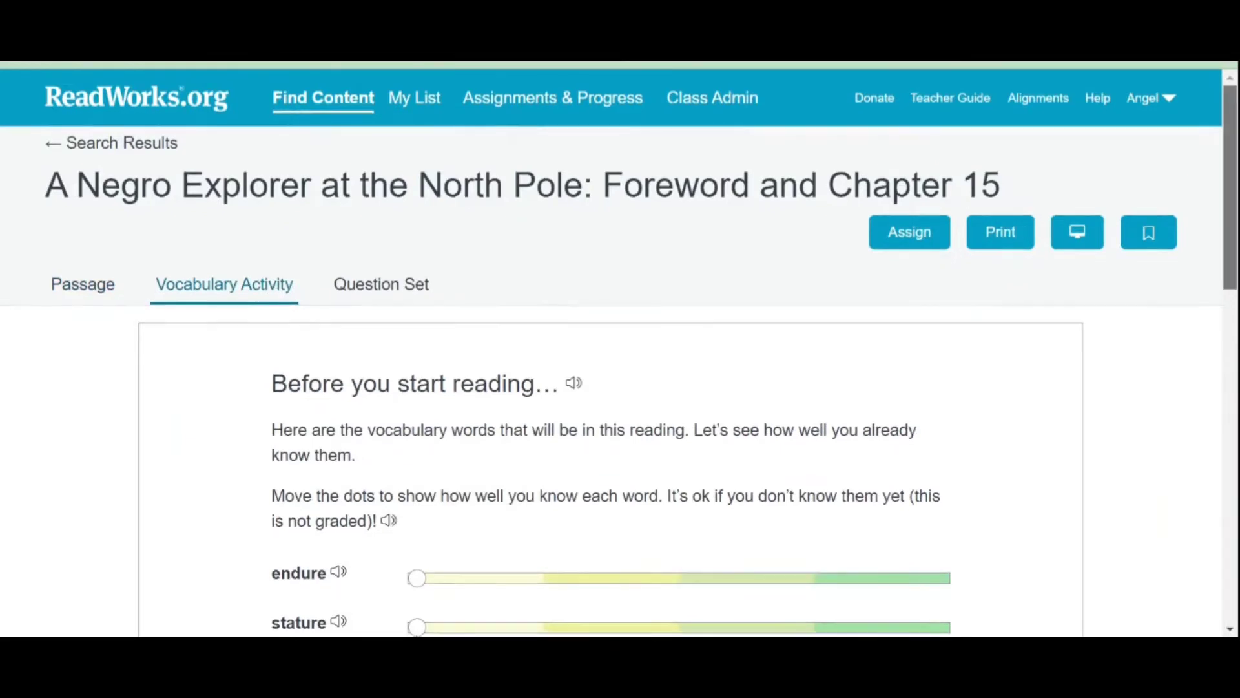
Step: Raise the endure and stature knowledge ratings by dragging their sliders right
scroll(868, 294, down, 3)
scroll(416, 388, up, 1)
drag(416, 413, 609, 413)
drag(417, 465, 747, 462)
Step: Show the passage's Question Set with its ten comprehension questions
drag(1227, 304, 1226, 246)
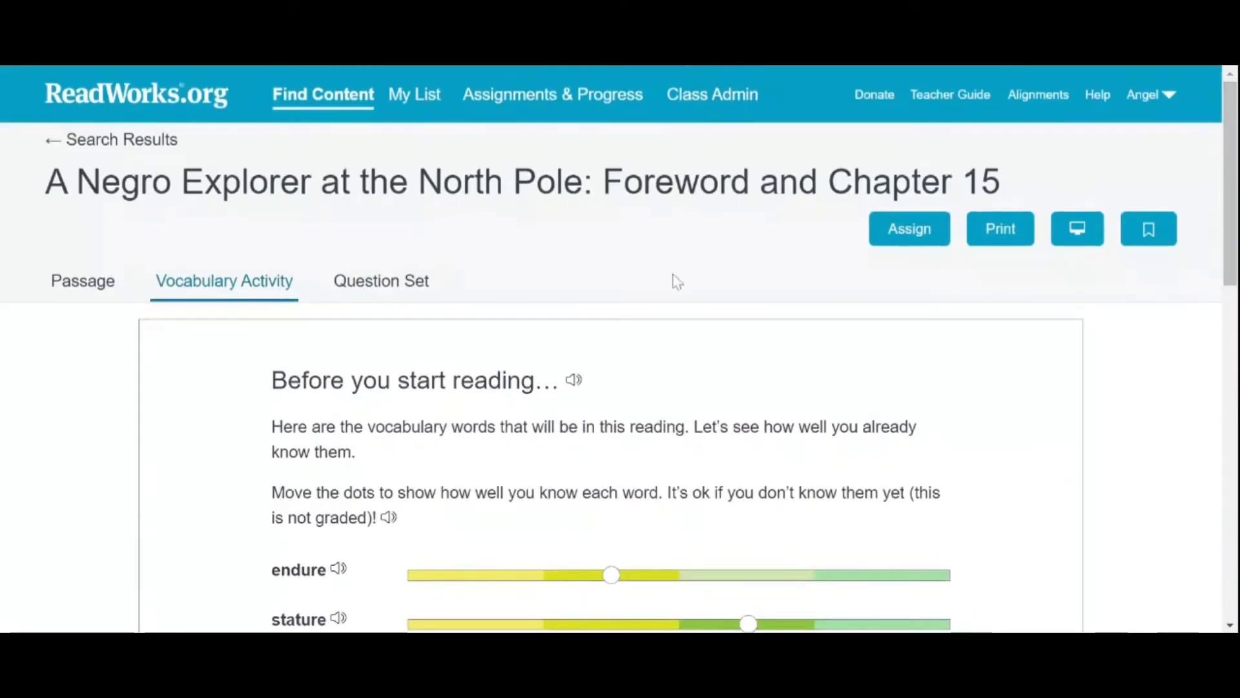
click(388, 284)
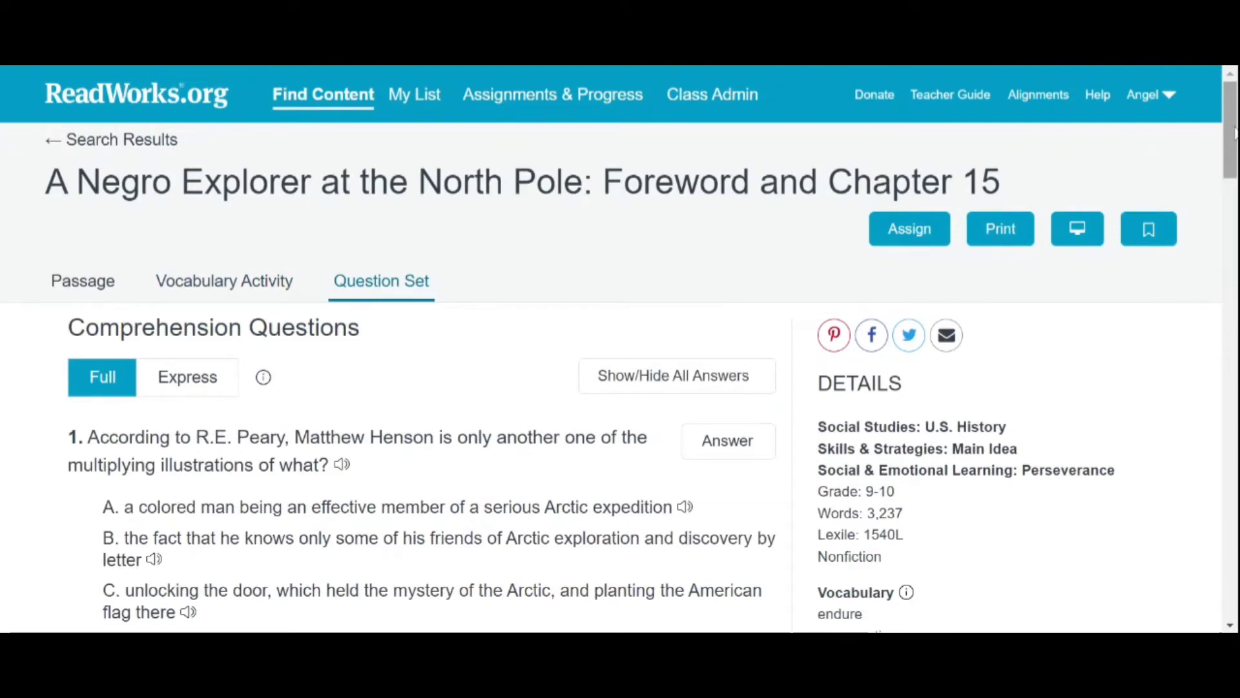
mouse_move(1234, 132)
mouse_down()
mouse_move(1234, 520)
mouse_move(1234, 113)
mouse_up()
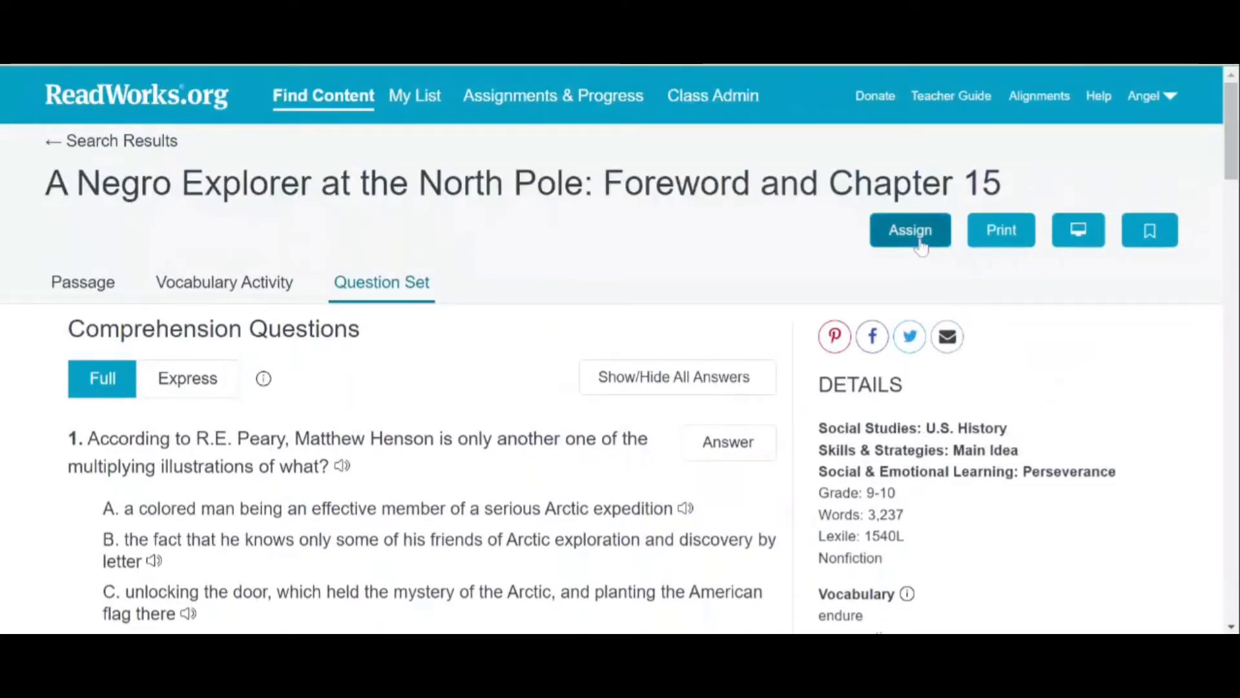
Step: Start assigning the passage, including the Audio and the Vocabulary Activity
click(912, 231)
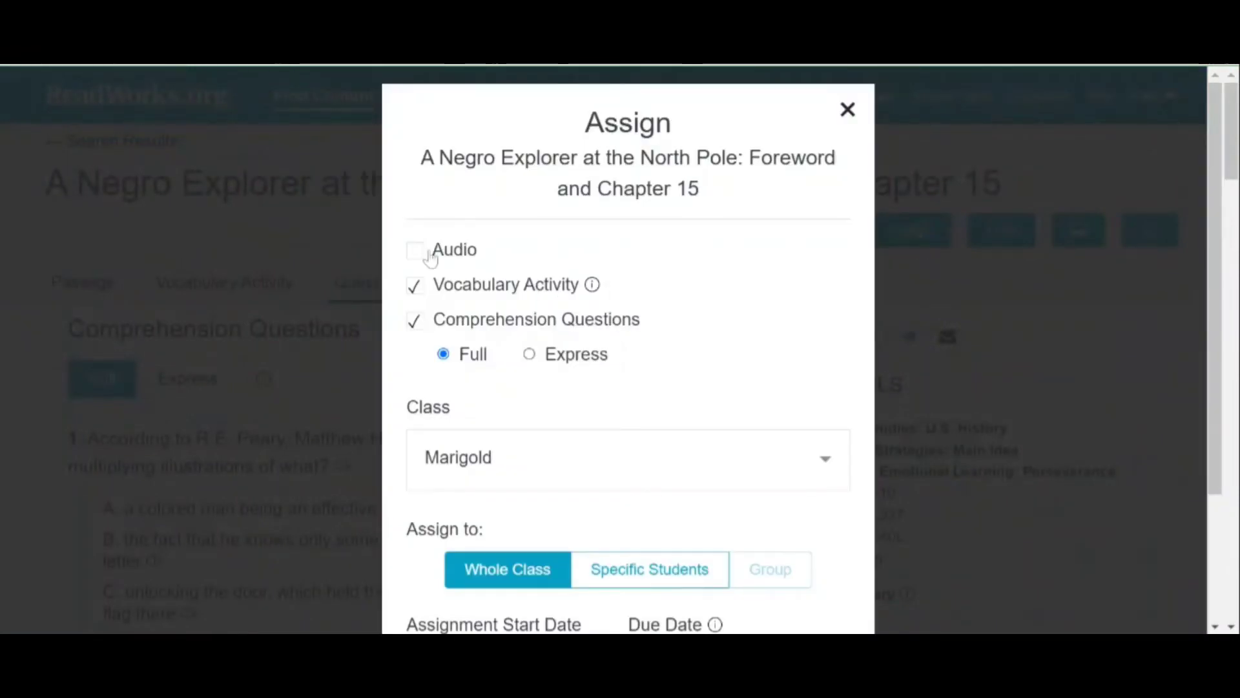
click(418, 251)
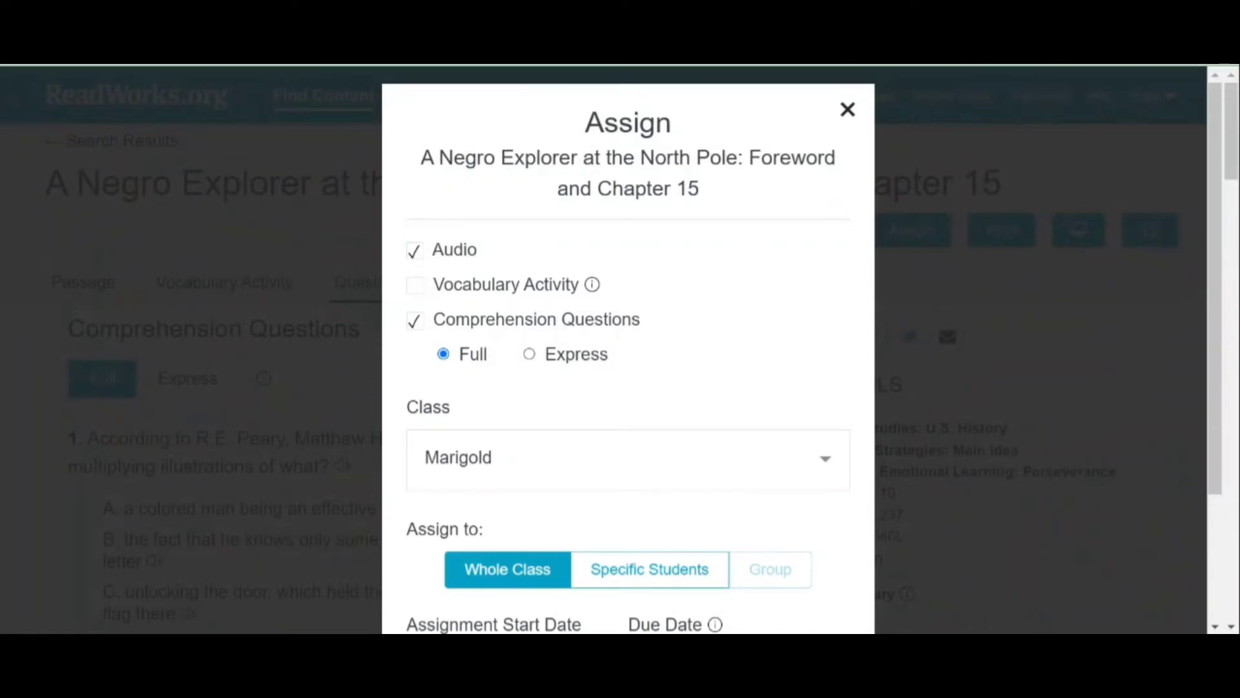
click(413, 288)
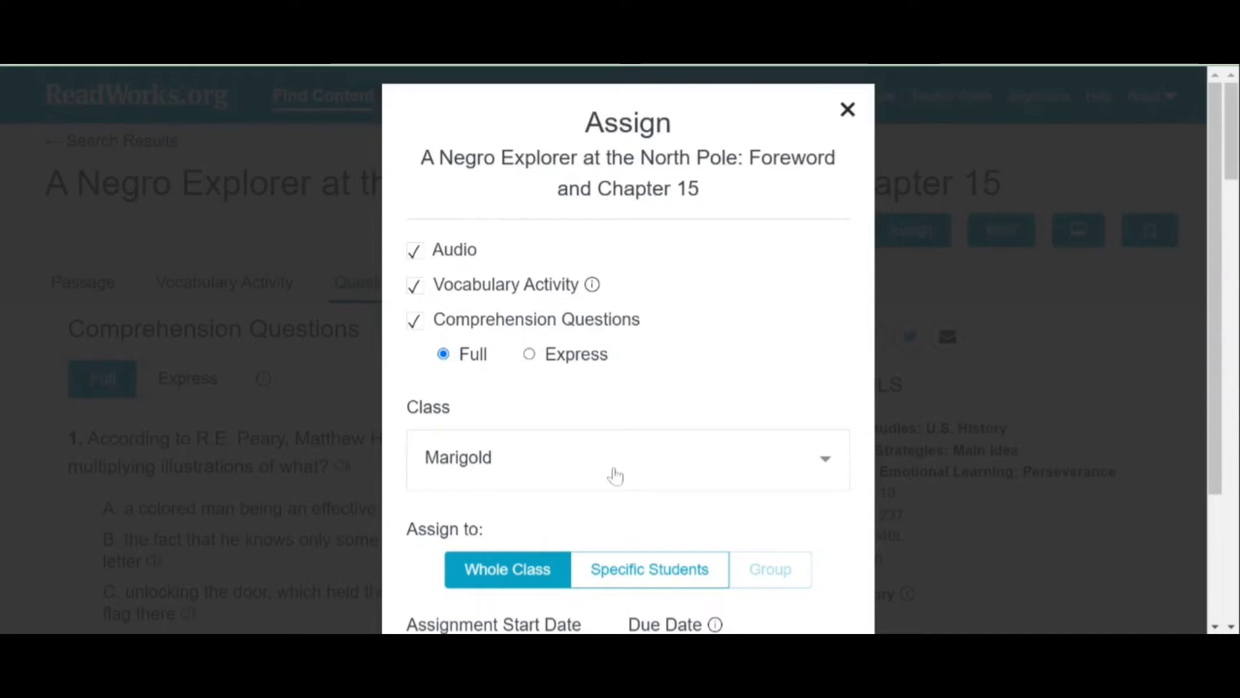
Step: Try picking individual students, then assign to the whole Marigold class instead
scroll(673, 454, down, 3)
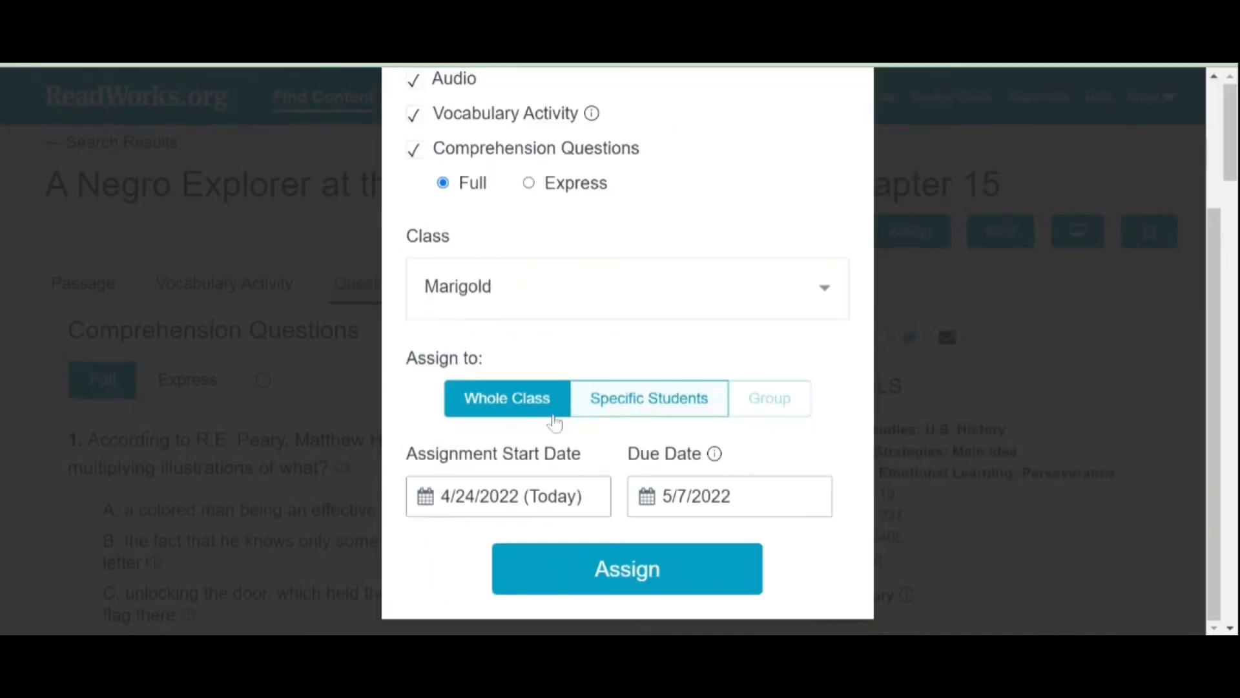
click(655, 413)
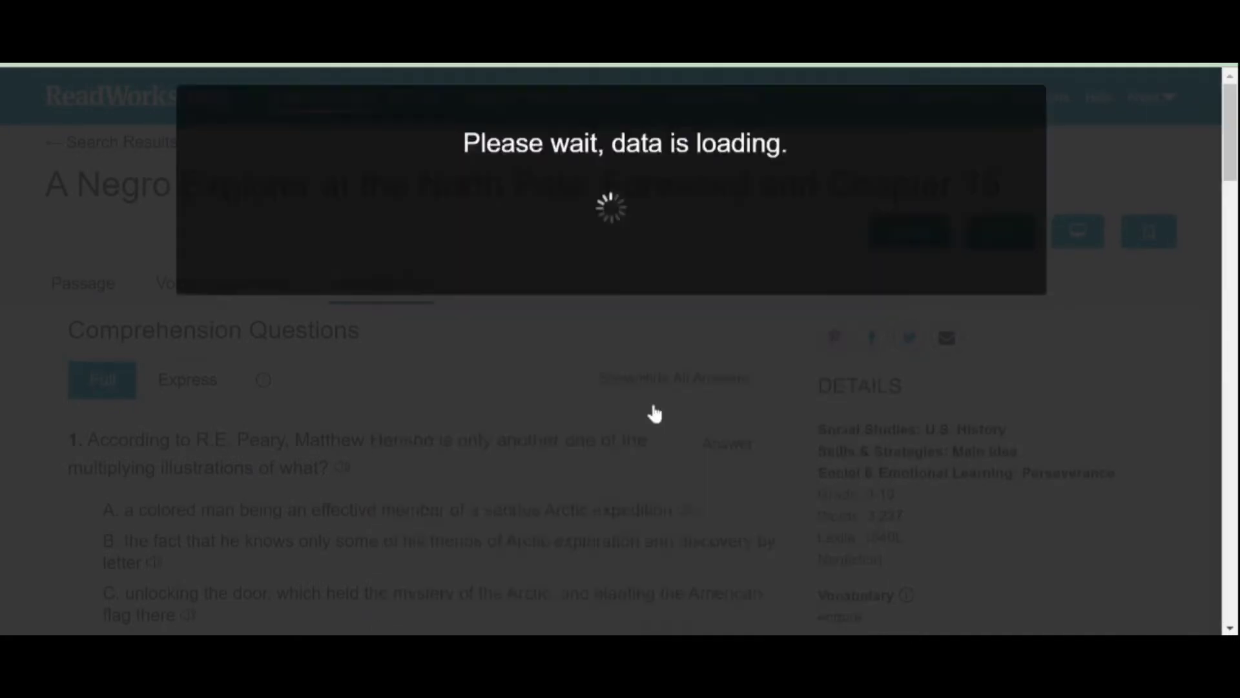
click(740, 299)
click(740, 328)
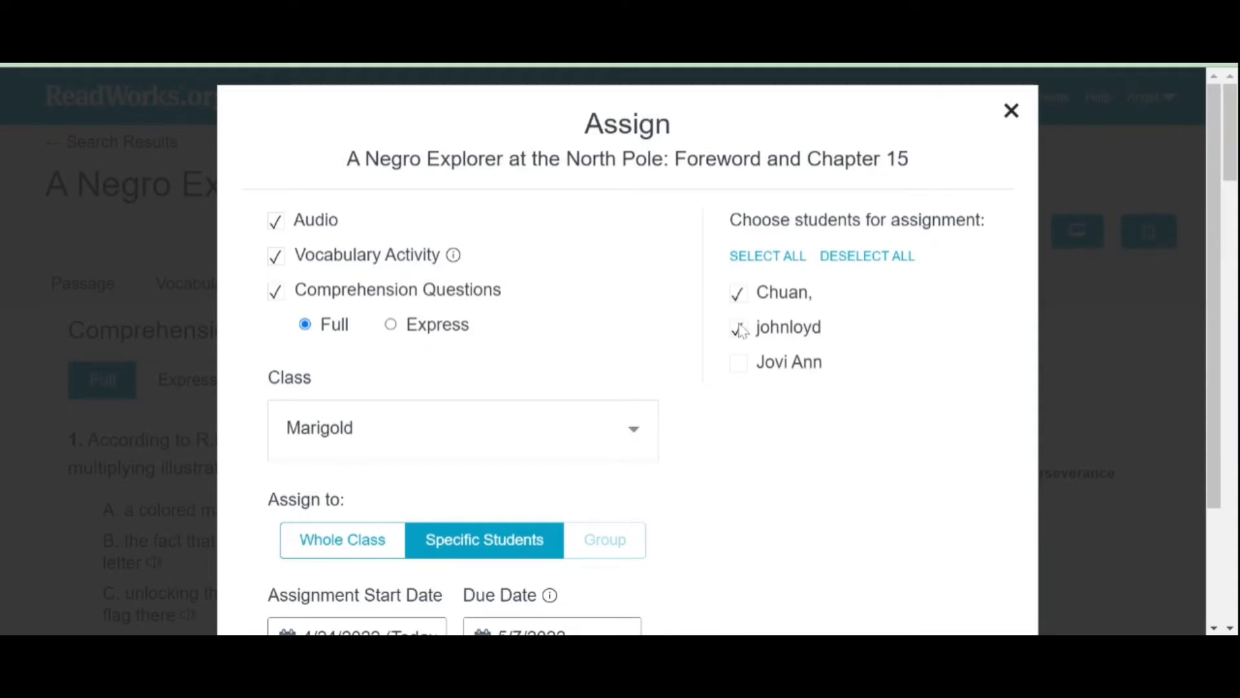
click(739, 297)
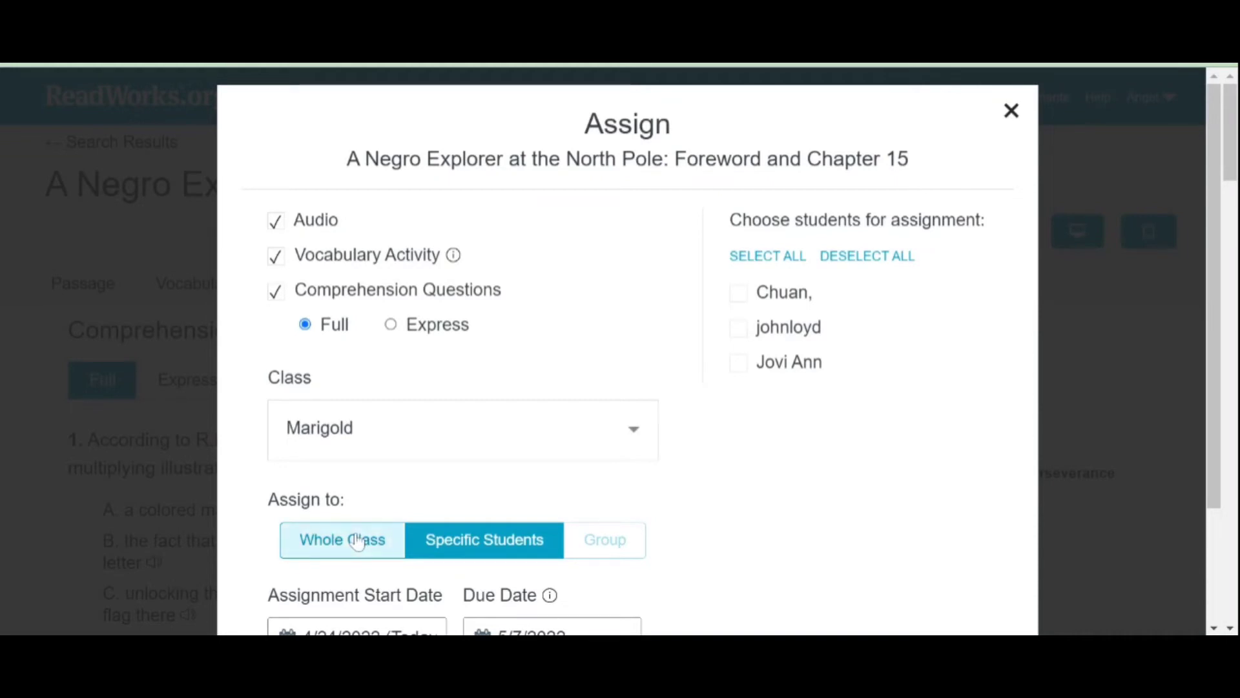
click(357, 541)
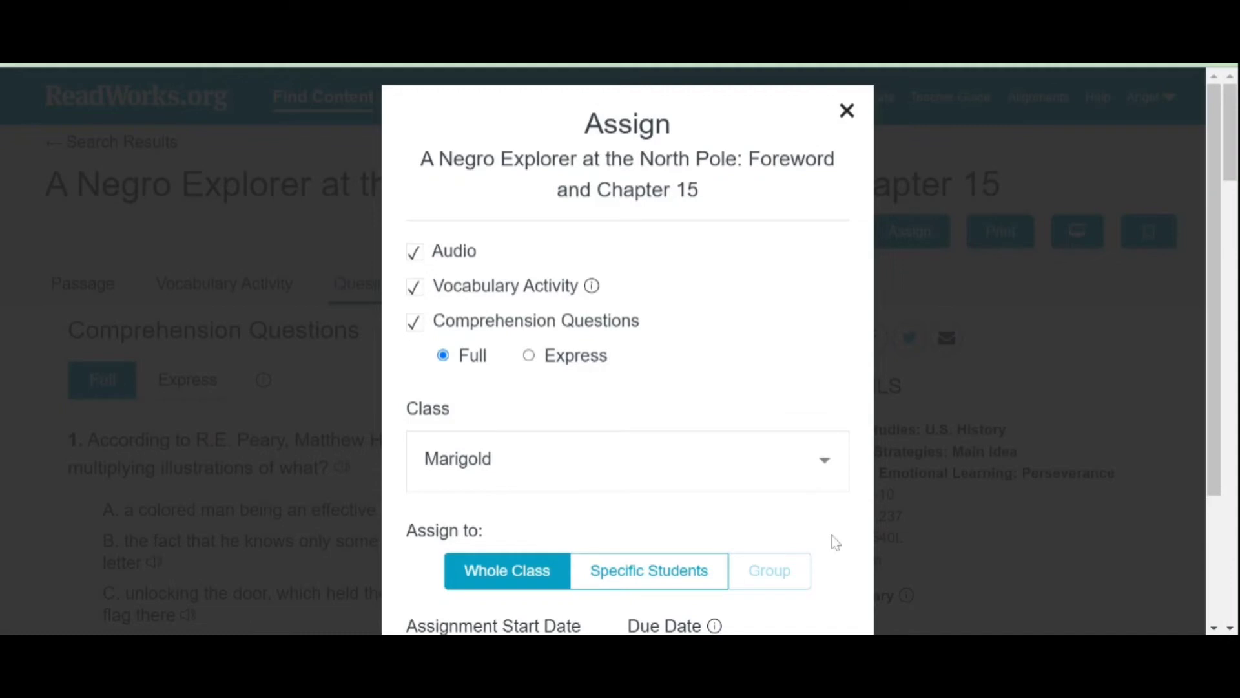
Step: Keep start date 4/24/2022 and due date 5/7/2022, and create the assignment
scroll(835, 543, down, 3)
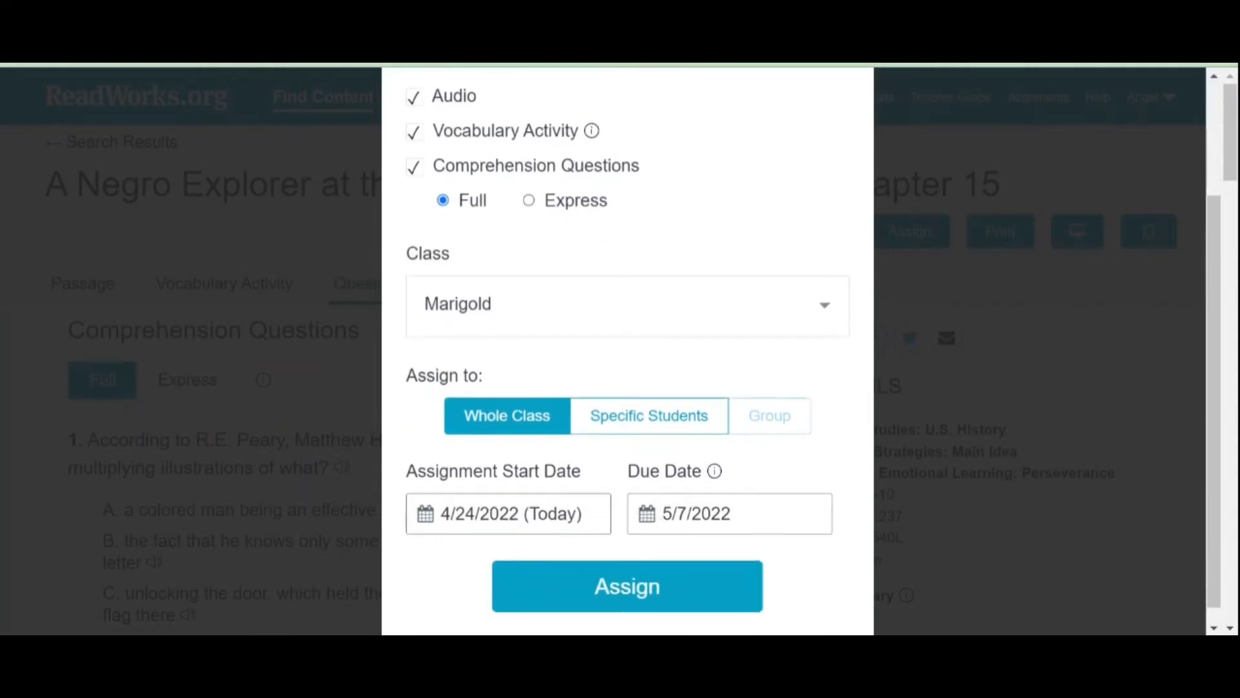
click(516, 514)
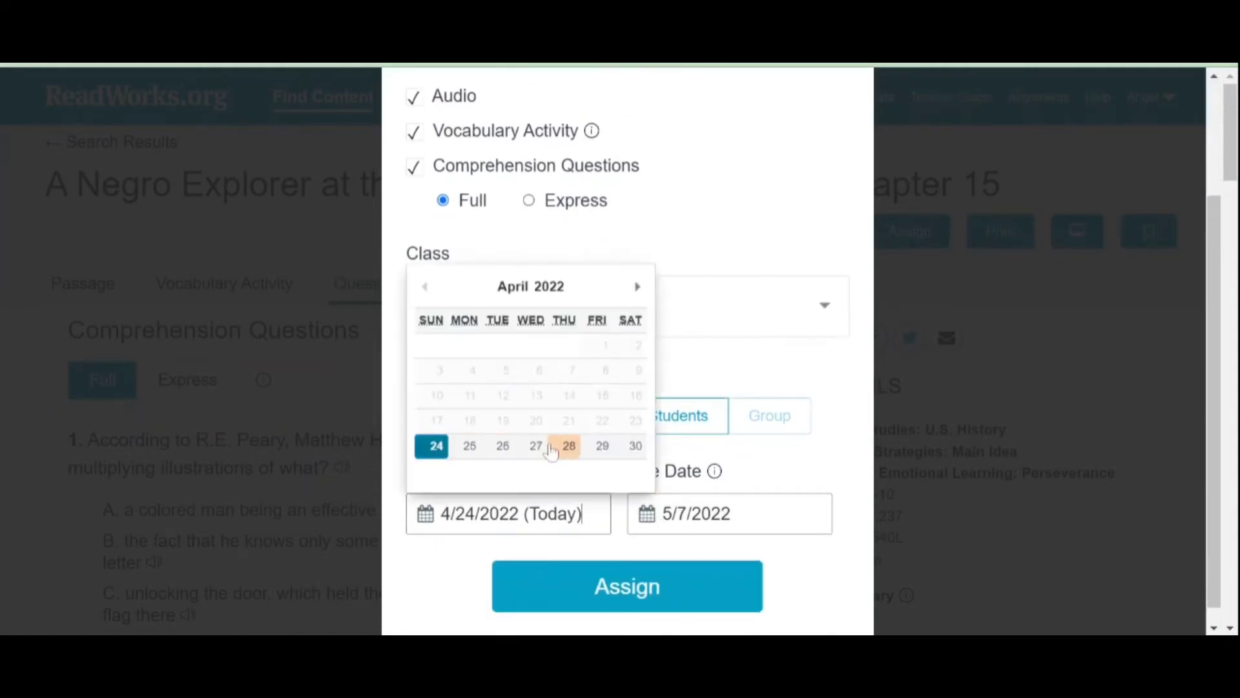
click(733, 512)
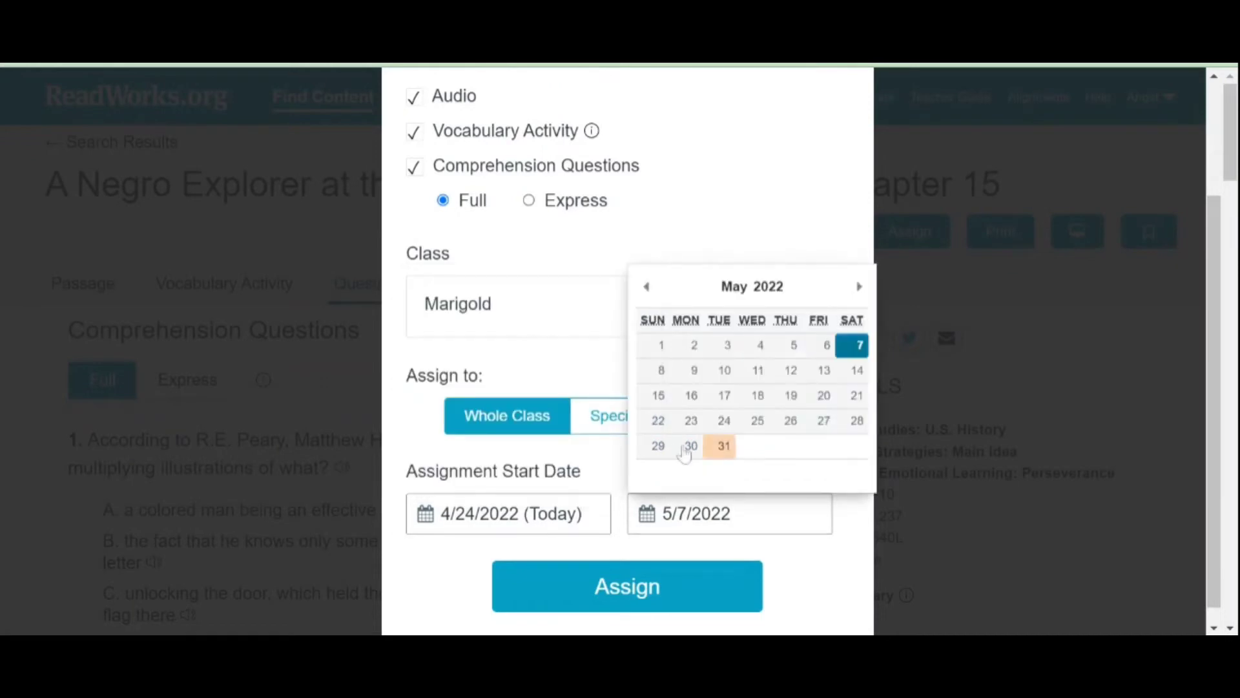
click(862, 357)
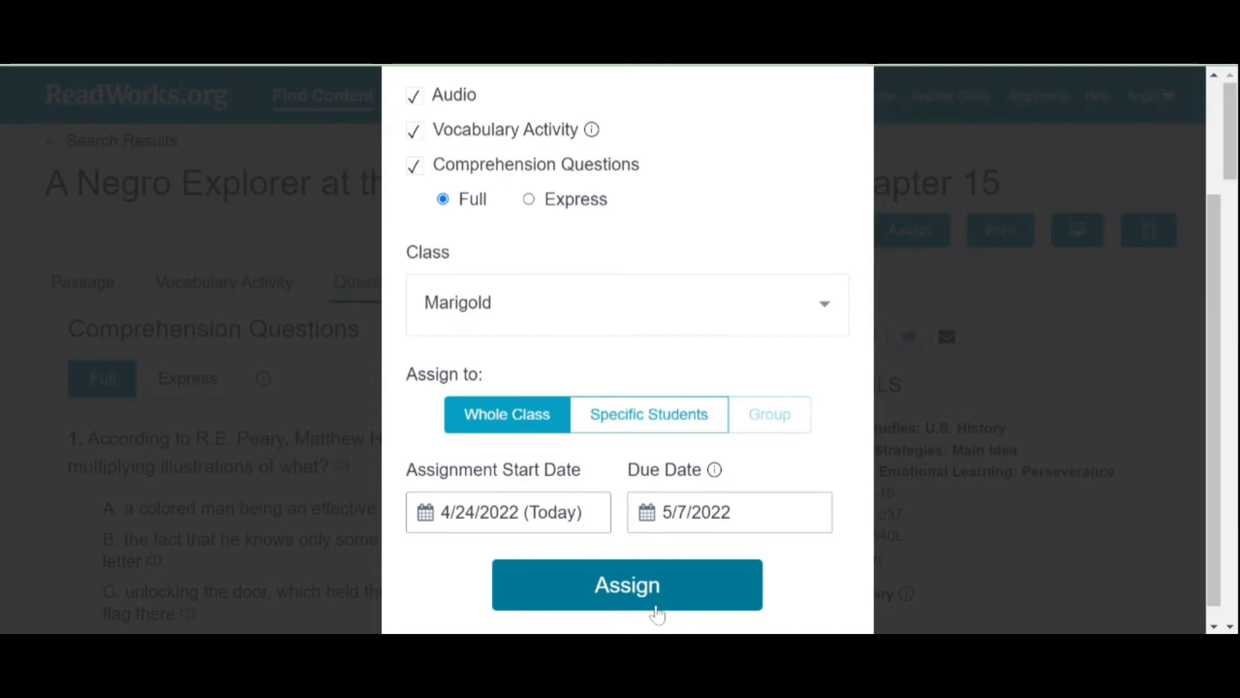
click(655, 607)
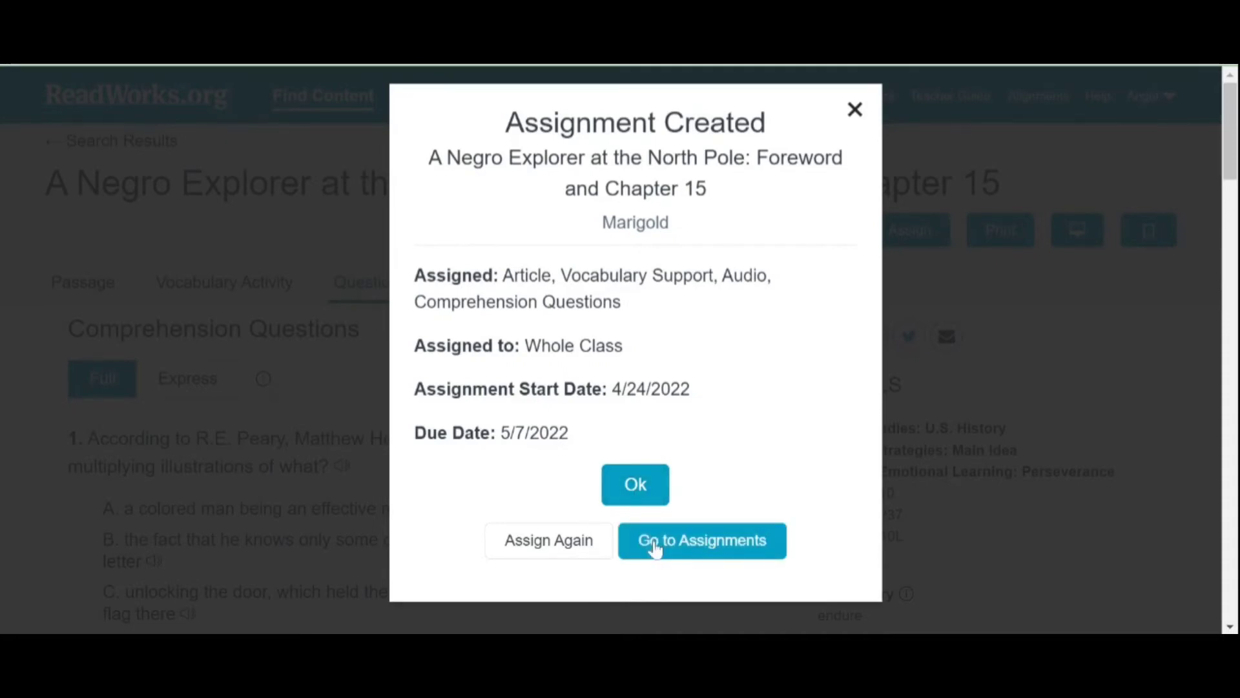
click(641, 497)
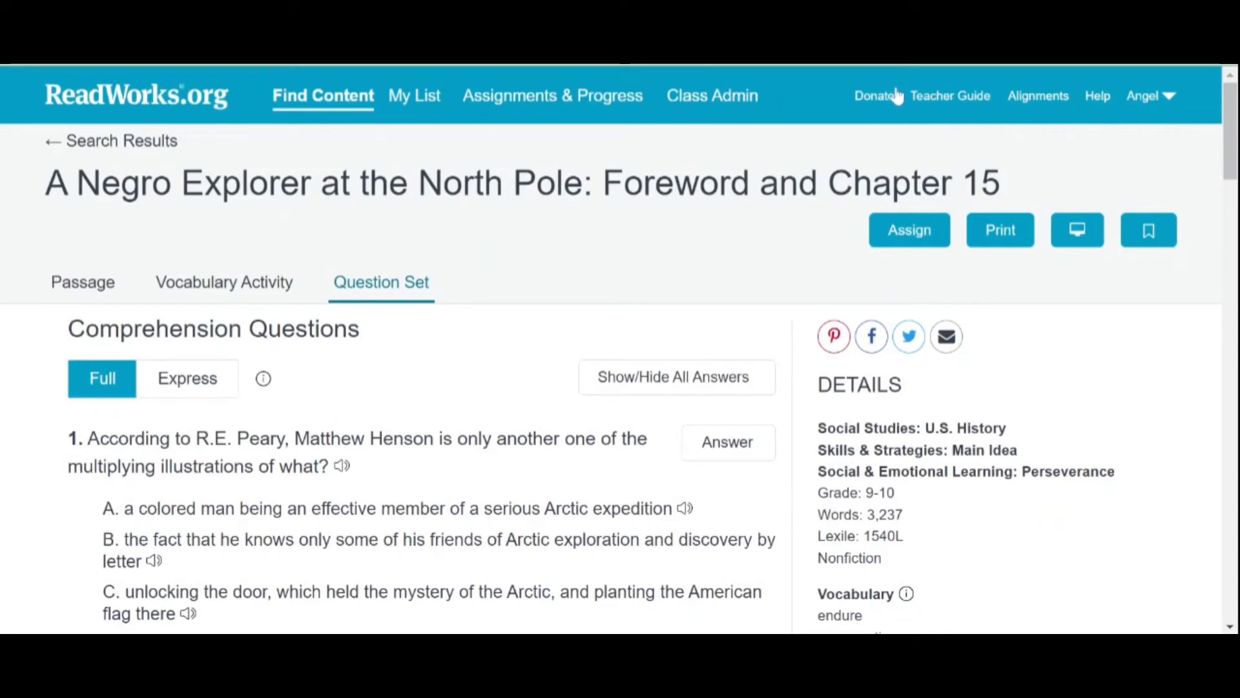
Step: Review the passage in Marigold's Current Assignments, then its Reading Passages student progress
click(554, 98)
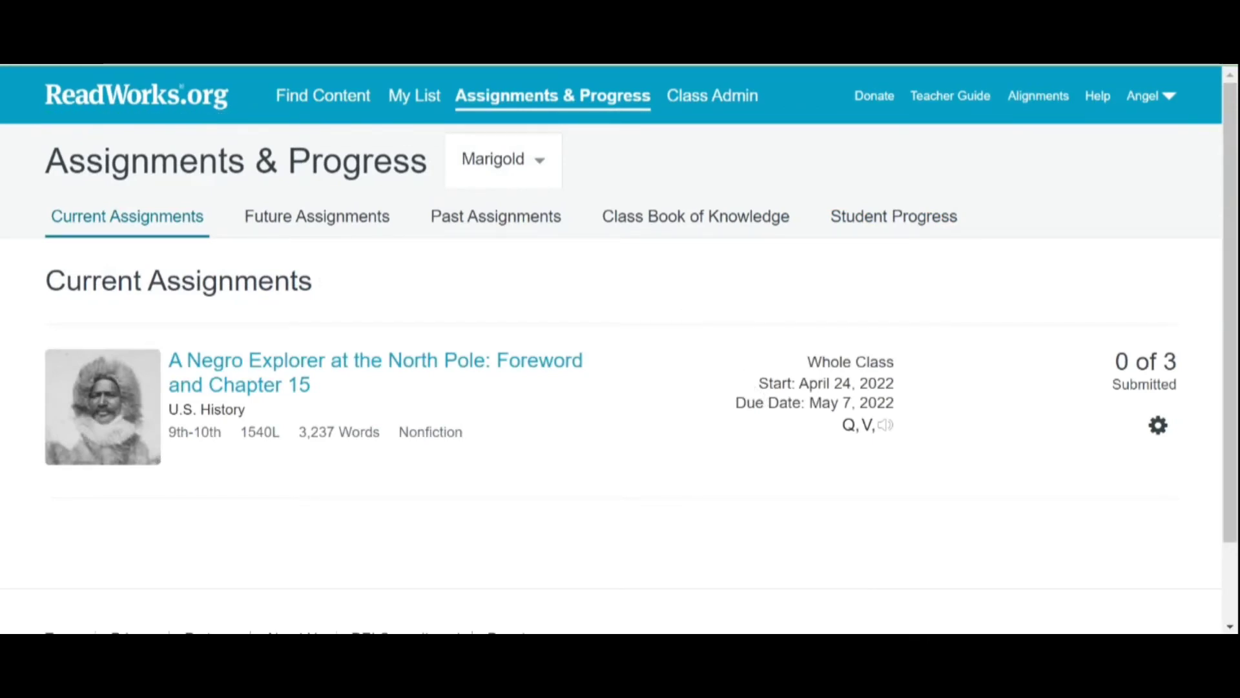
click(1159, 428)
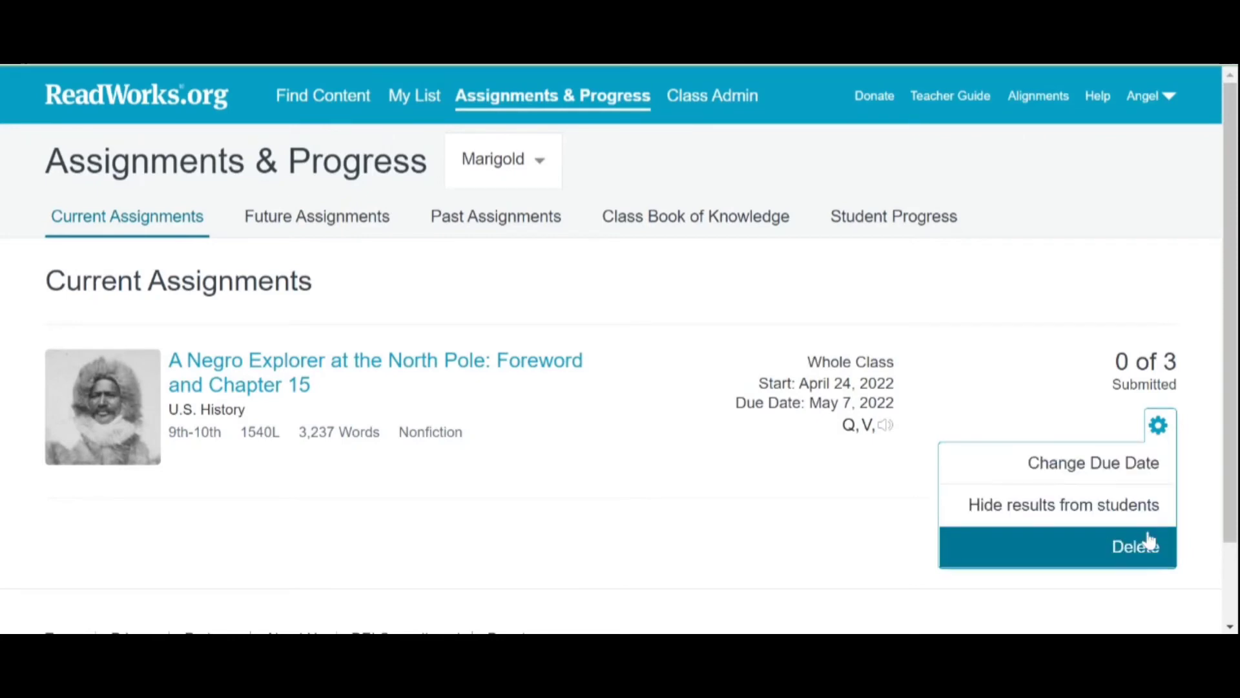
click(1147, 308)
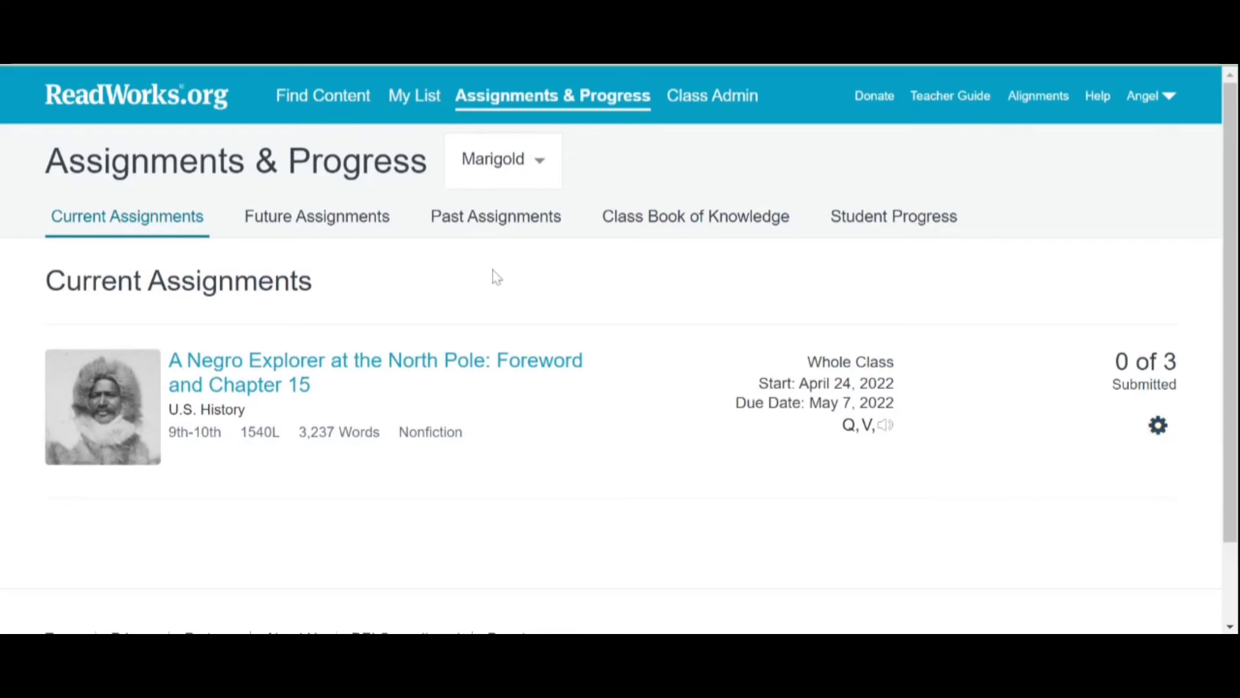
click(867, 219)
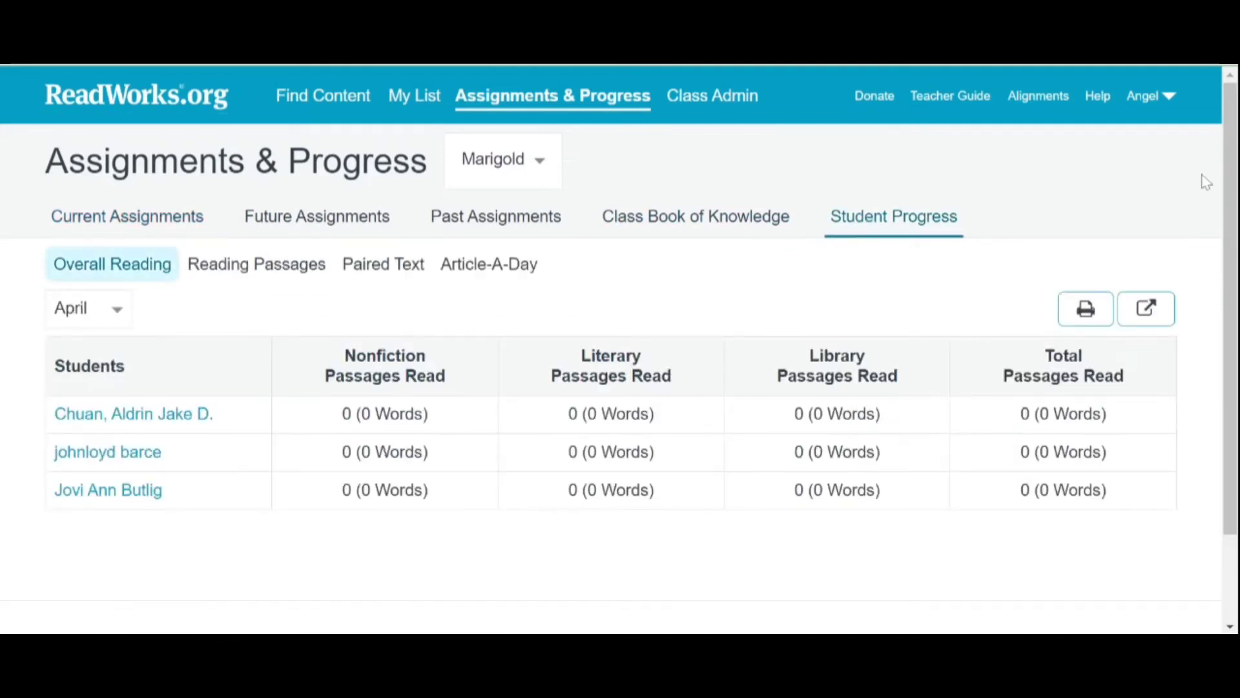
click(285, 262)
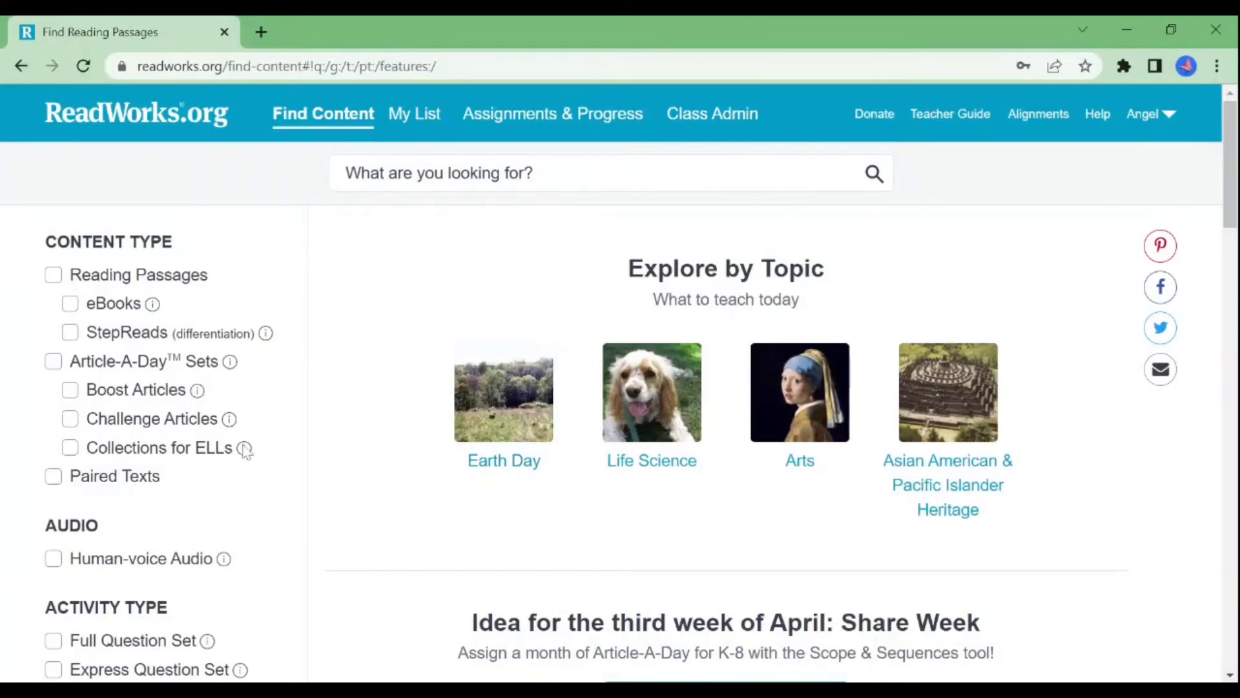
Step: Filter Find Content to Paired Texts and scroll through the 273 results
click(52, 478)
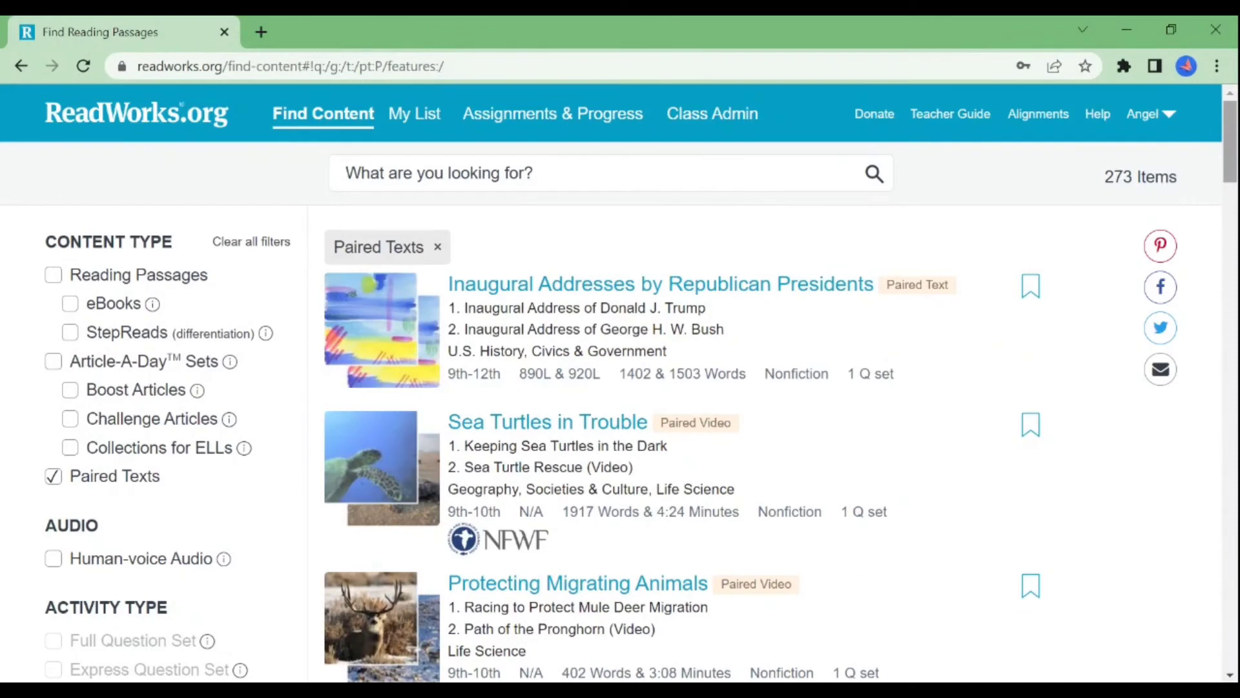
scroll(930, 283, down, 1)
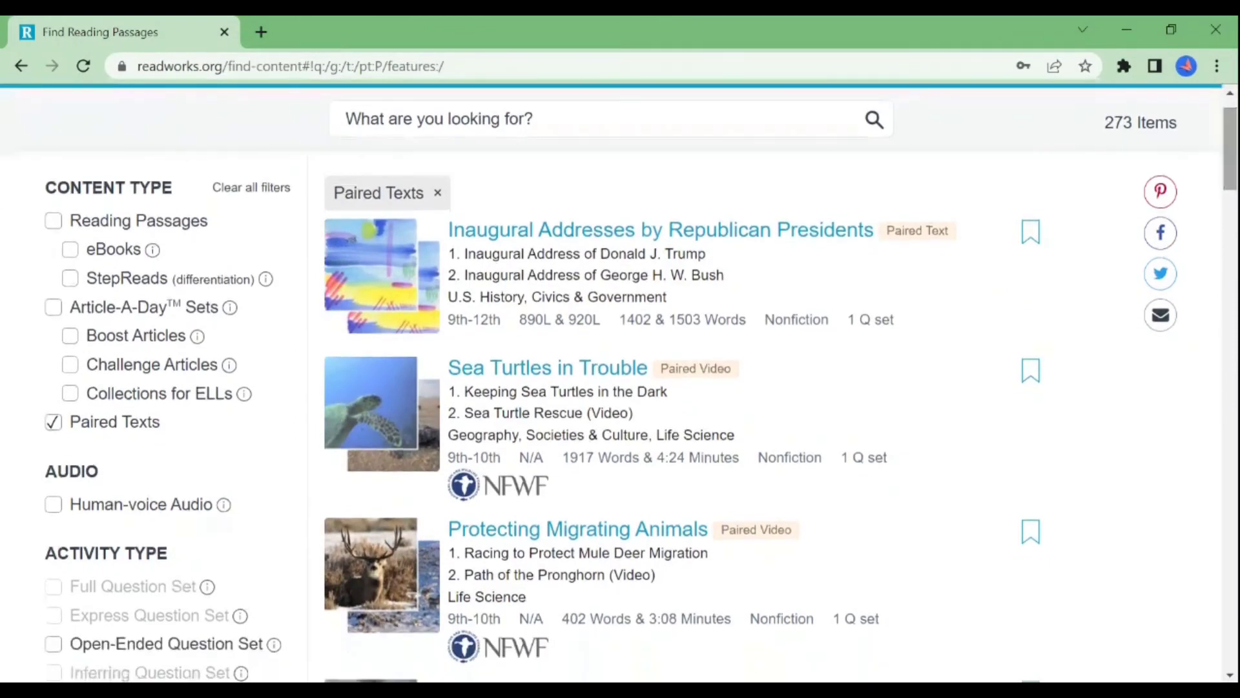